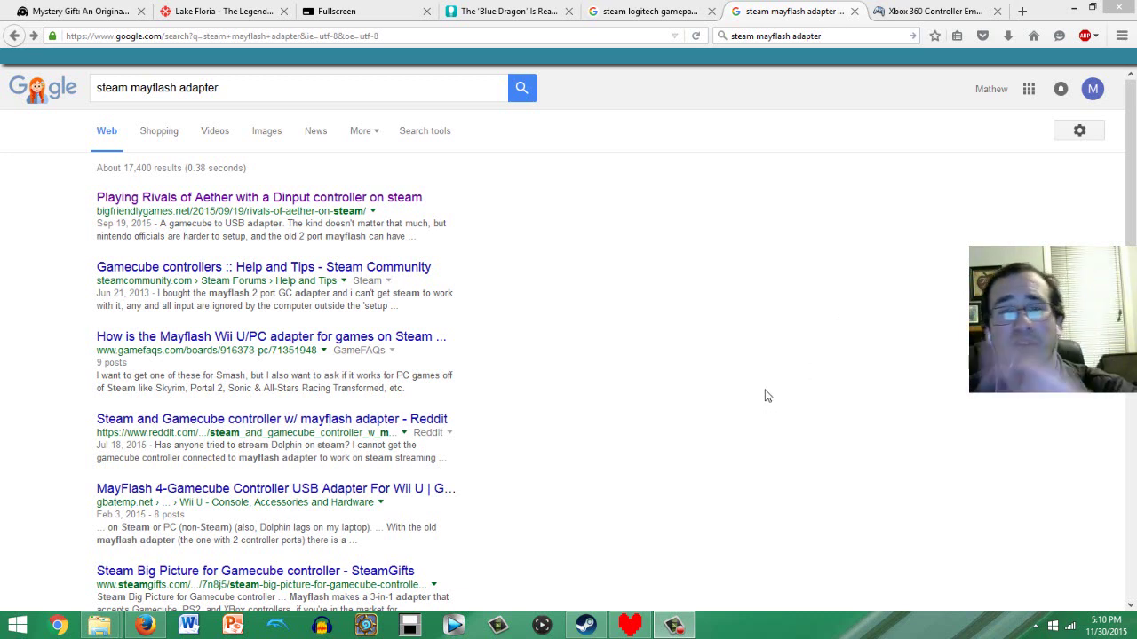
Minimize the browser to reach the Undertale window and walk the character around to test the controls.
click(689, 636)
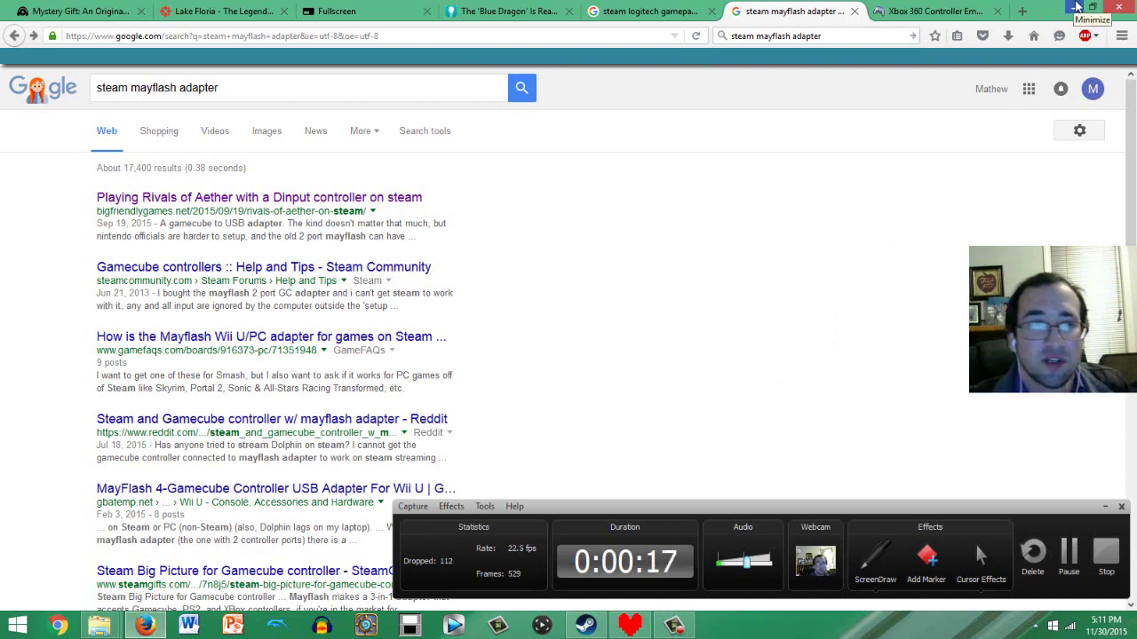
click(1077, 5)
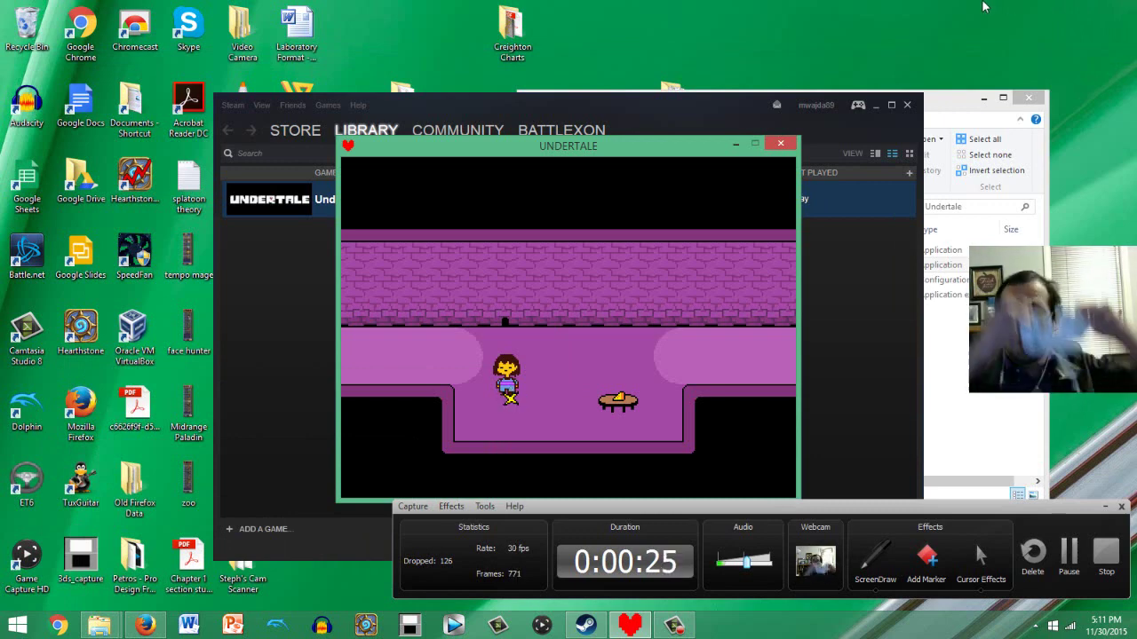
key(Right)
key(Up)
key(Up)
key(Left)
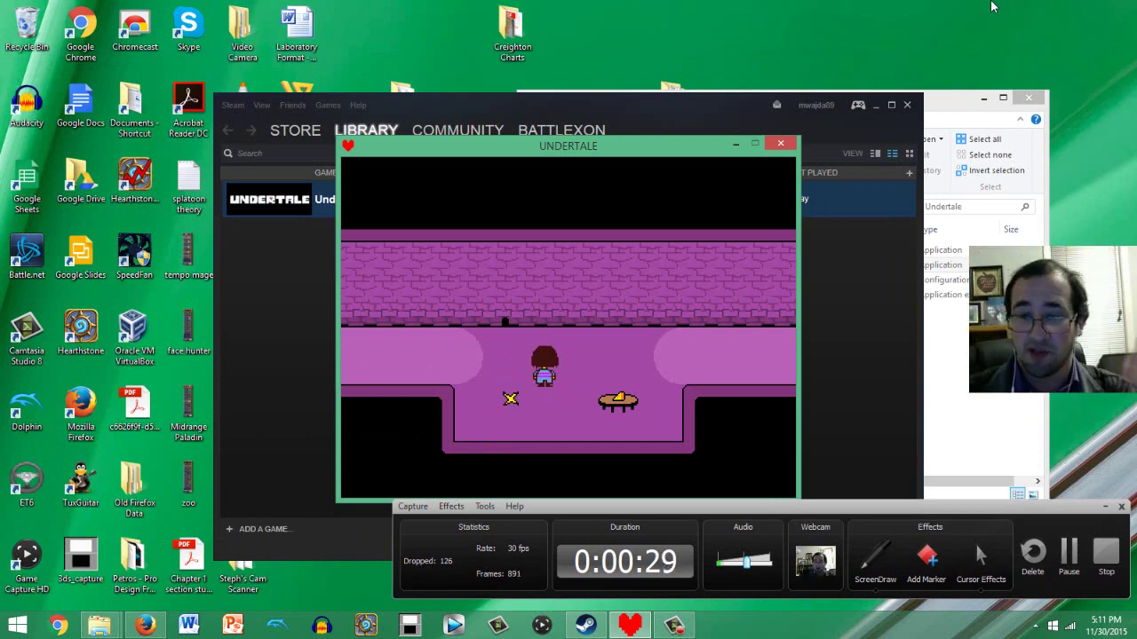
Return to Firefox and open the search result "Playing Rivals of Aether with a Dinput controller on steam".
click(145, 626)
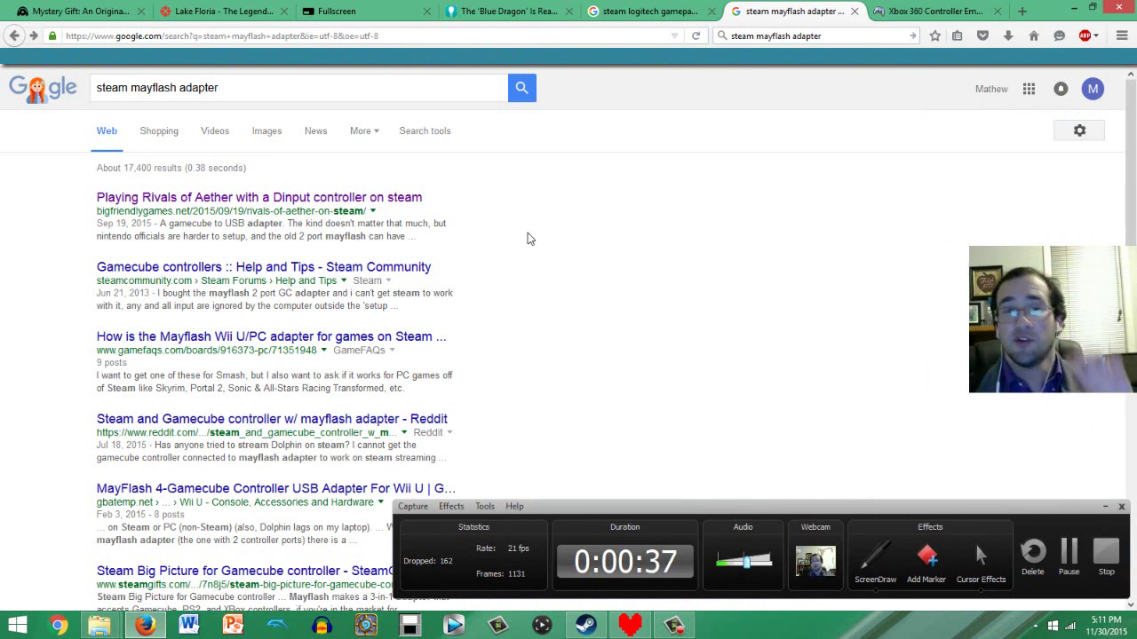
triple_click(300, 90)
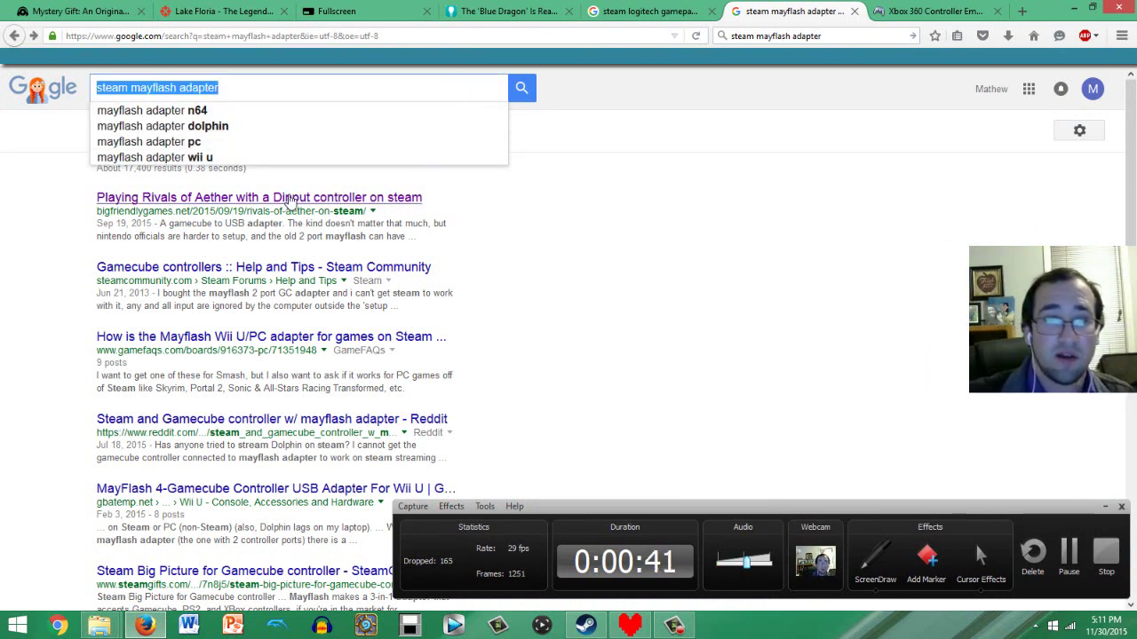
click(289, 197)
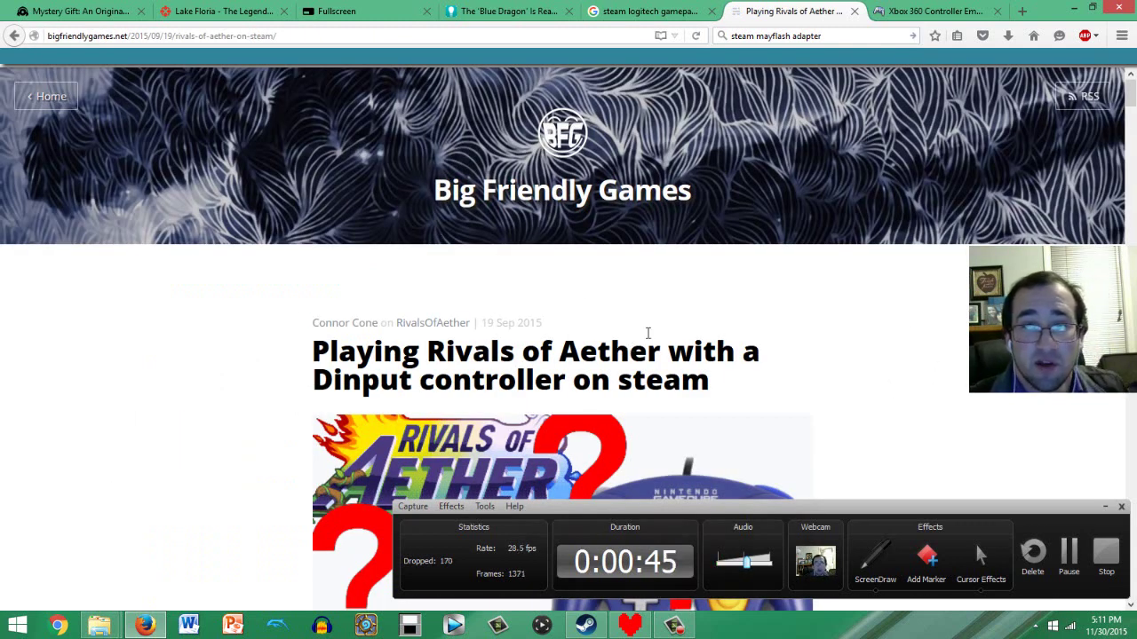
click(1105, 506)
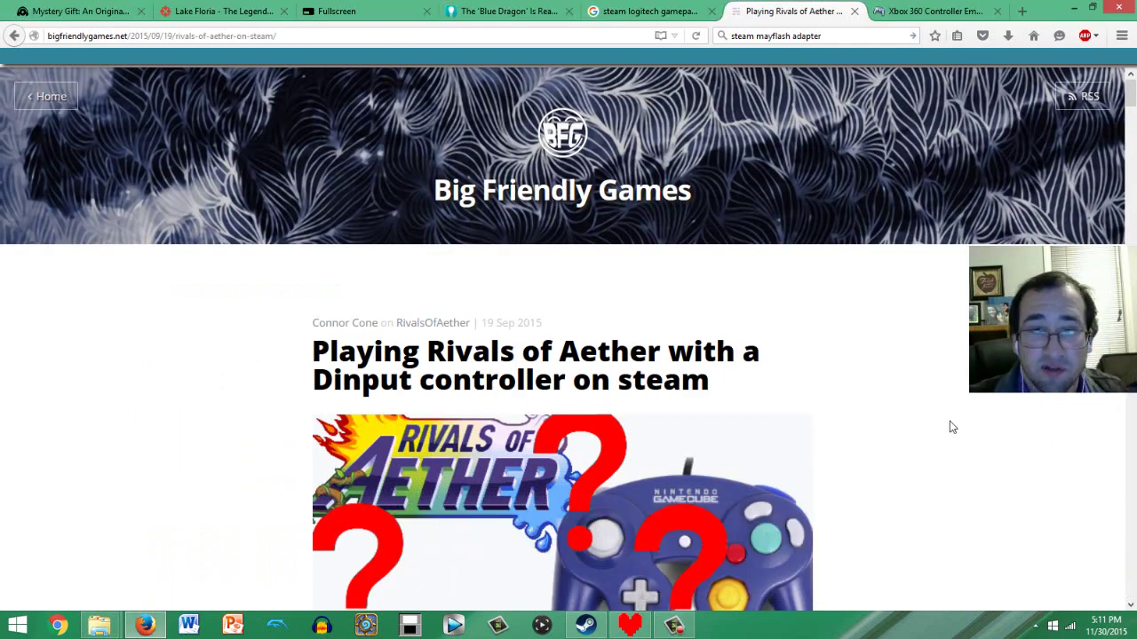
Examine the Amazon page of the GameCube to USB adapter linked in the guide, and return to the guide.
scroll(756, 346, down, 3)
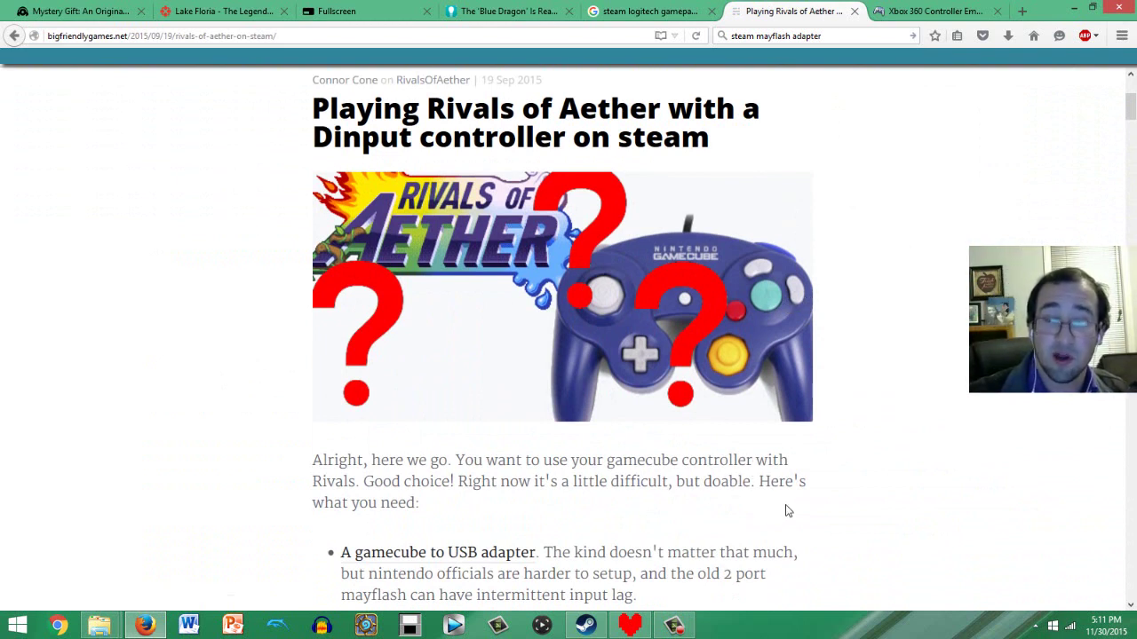
scroll(621, 594, down, 3)
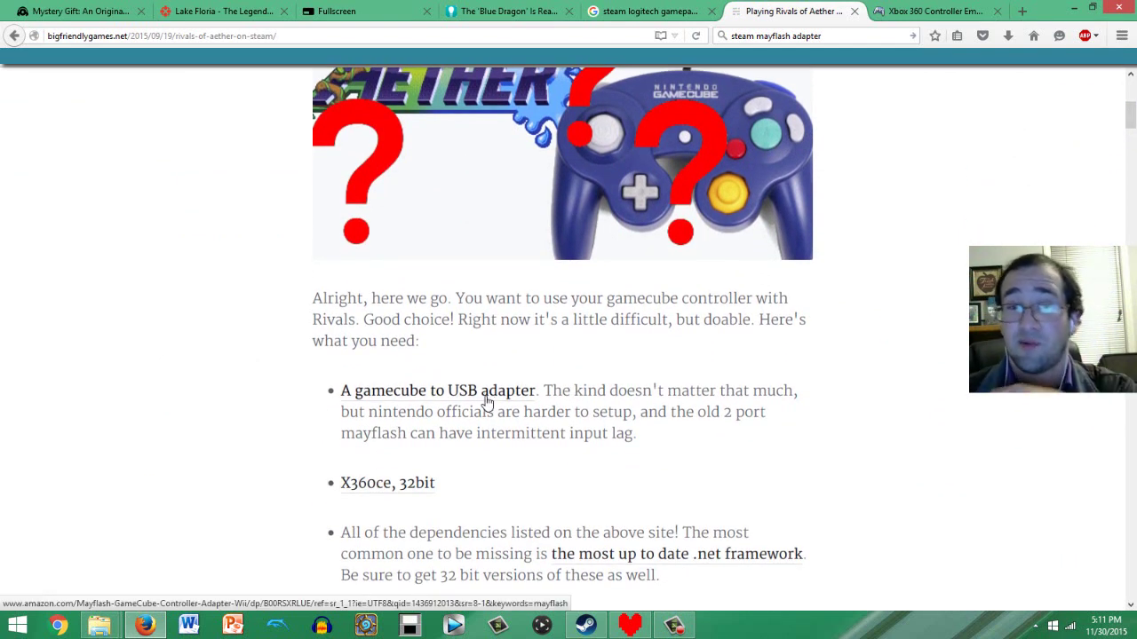
click(479, 395)
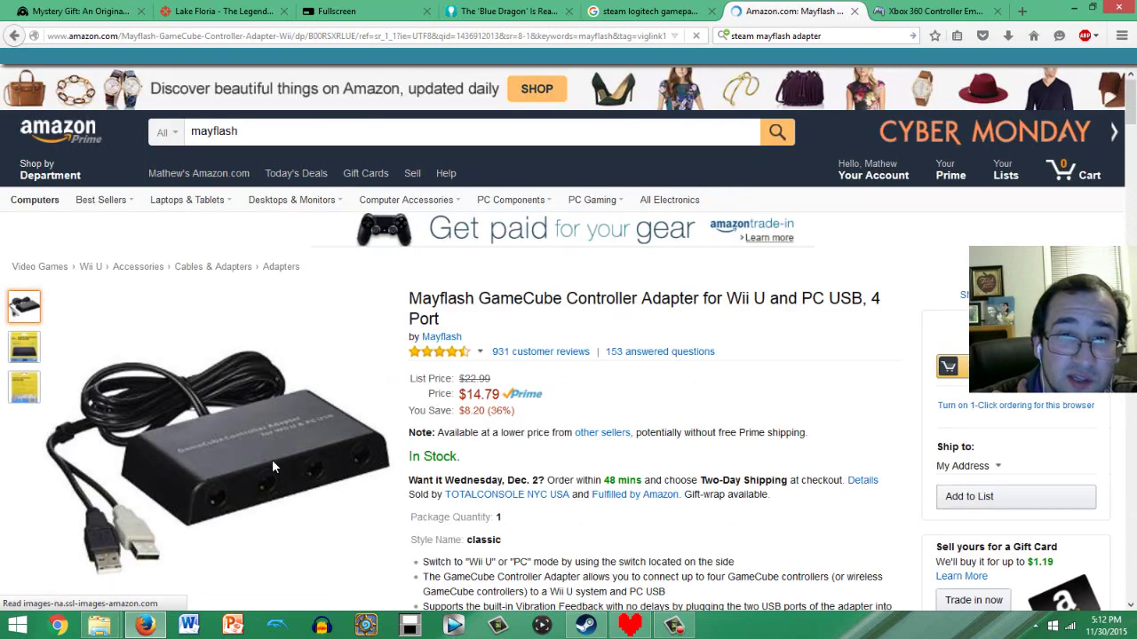
scroll(361, 389, down, 7)
scroll(397, 355, down, 4)
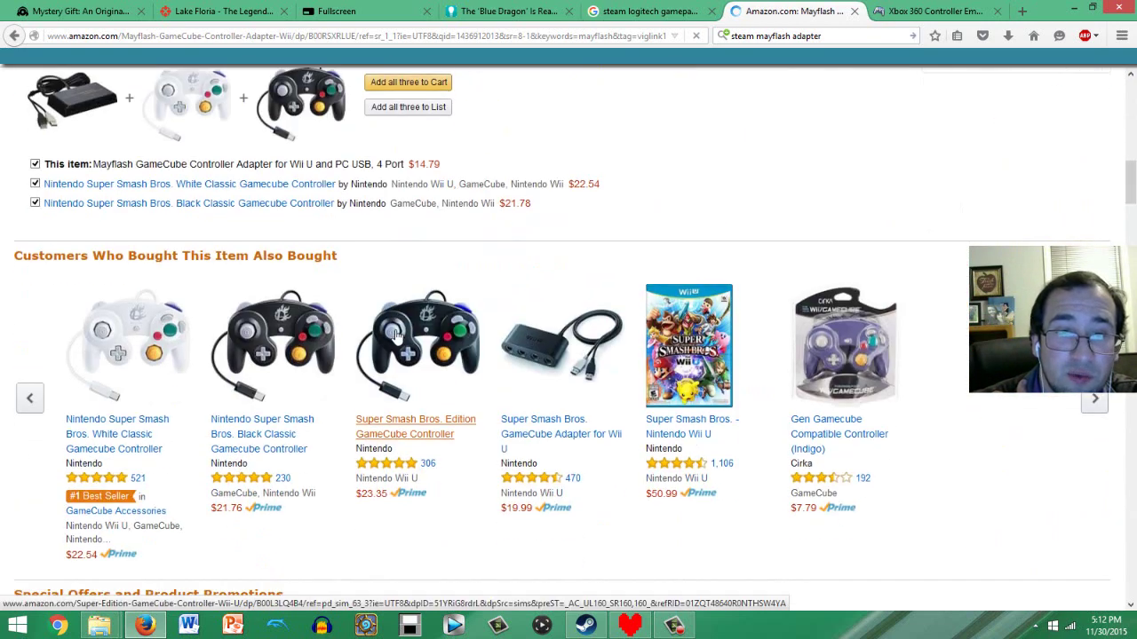
scroll(704, 171, down, 10)
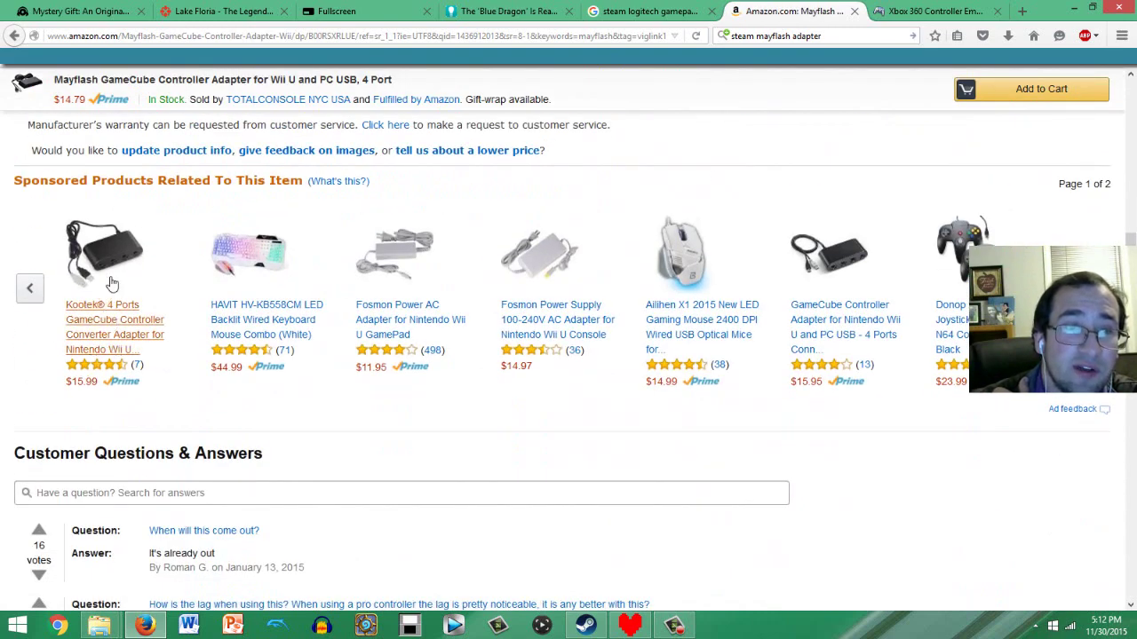
click(15, 35)
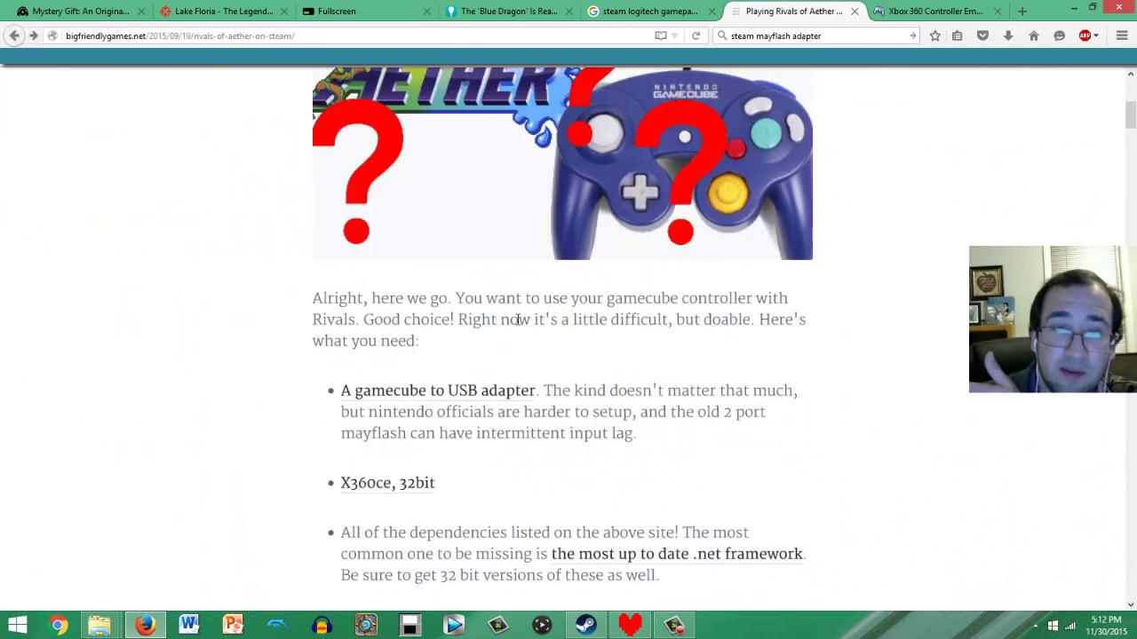
View the x360ce download site linked in the guide's requirements, and return to the guide.
scroll(533, 321, down, 3)
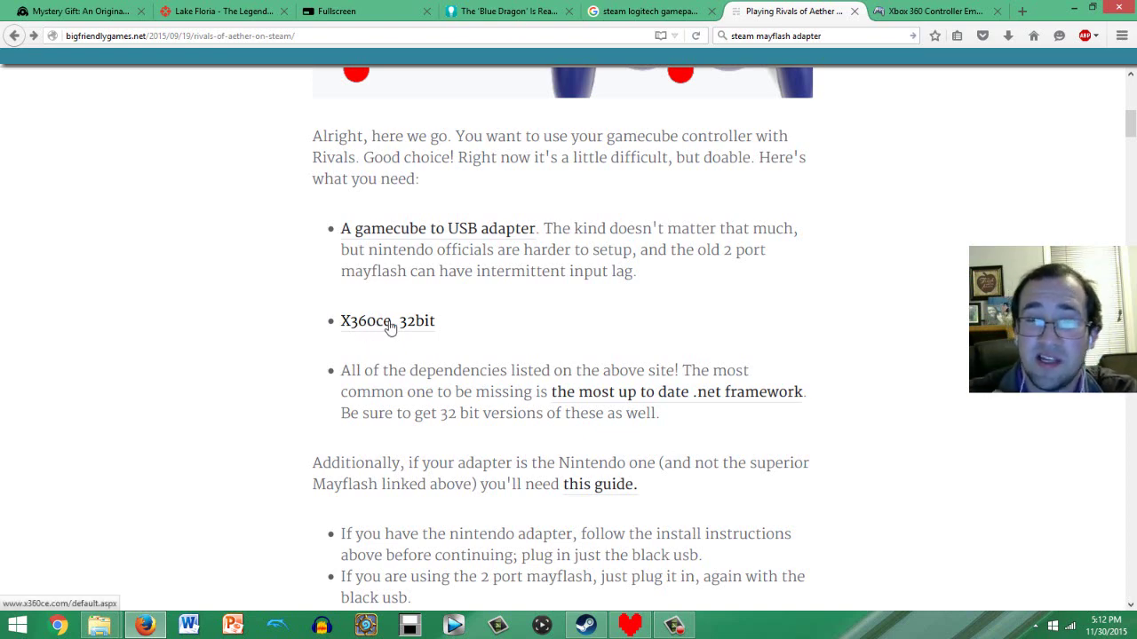
click(946, 11)
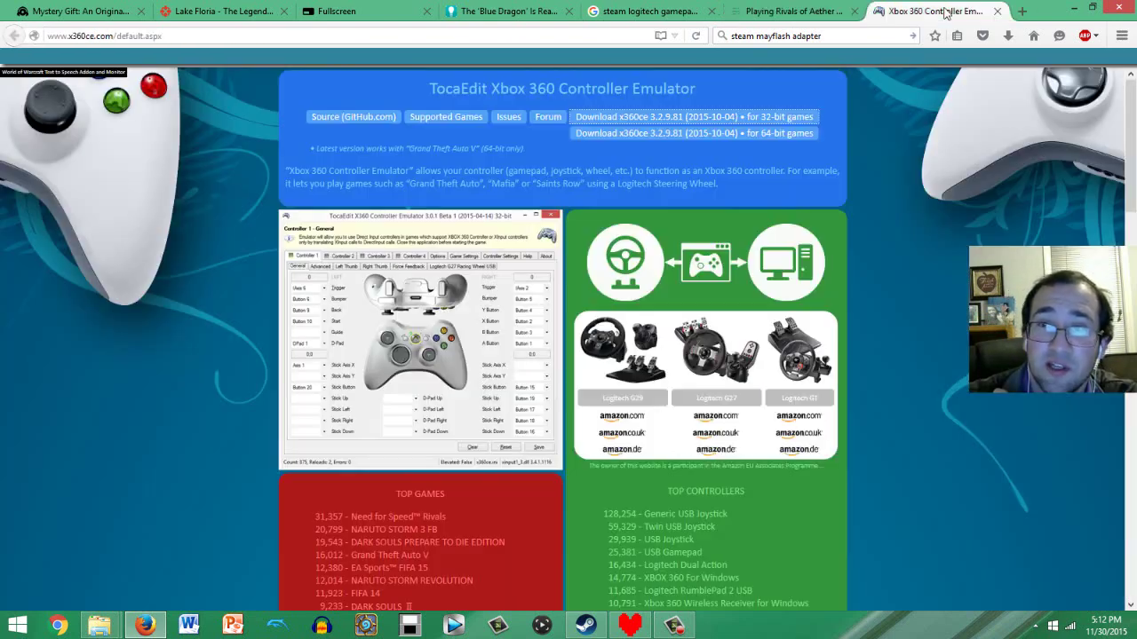
click(791, 11)
click(899, 8)
click(831, 8)
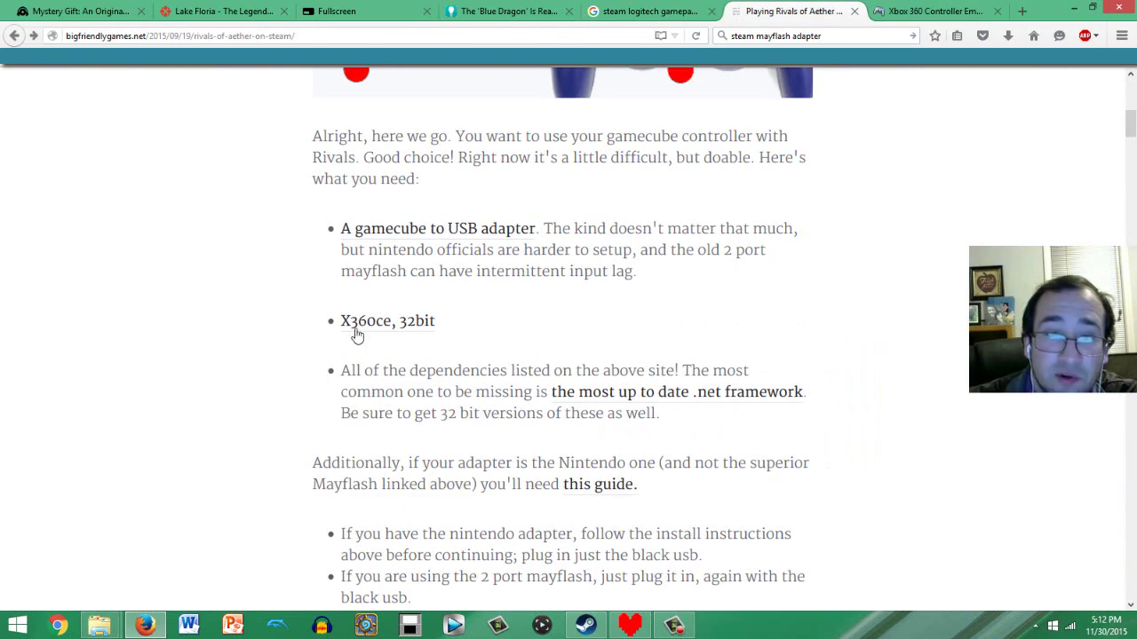
click(378, 325)
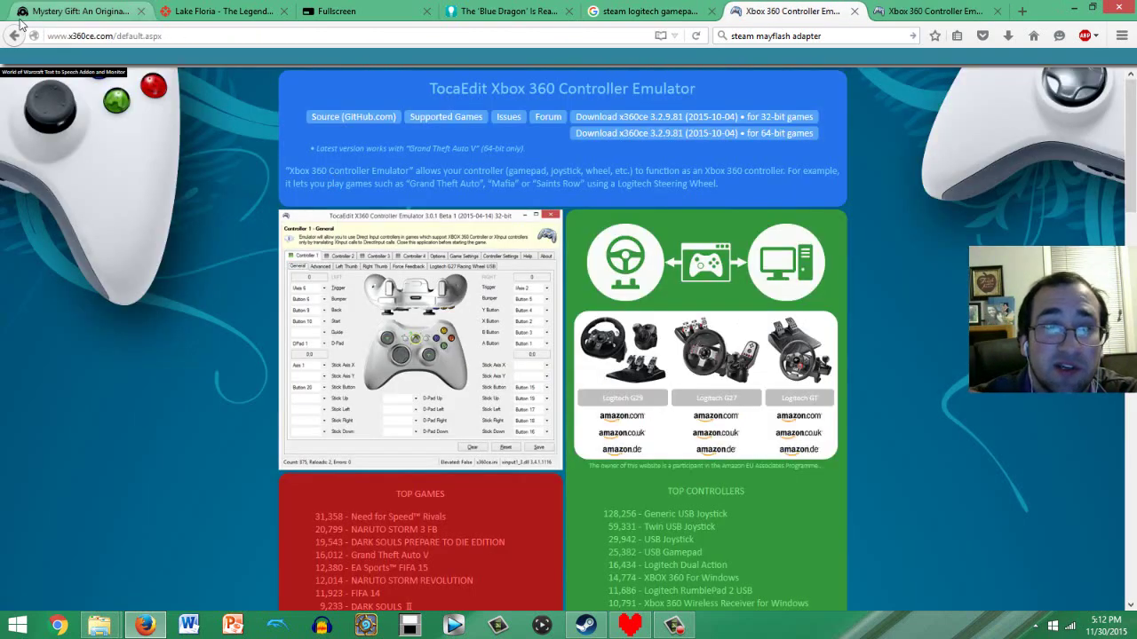
click(14, 36)
key(ctrl+Tab)
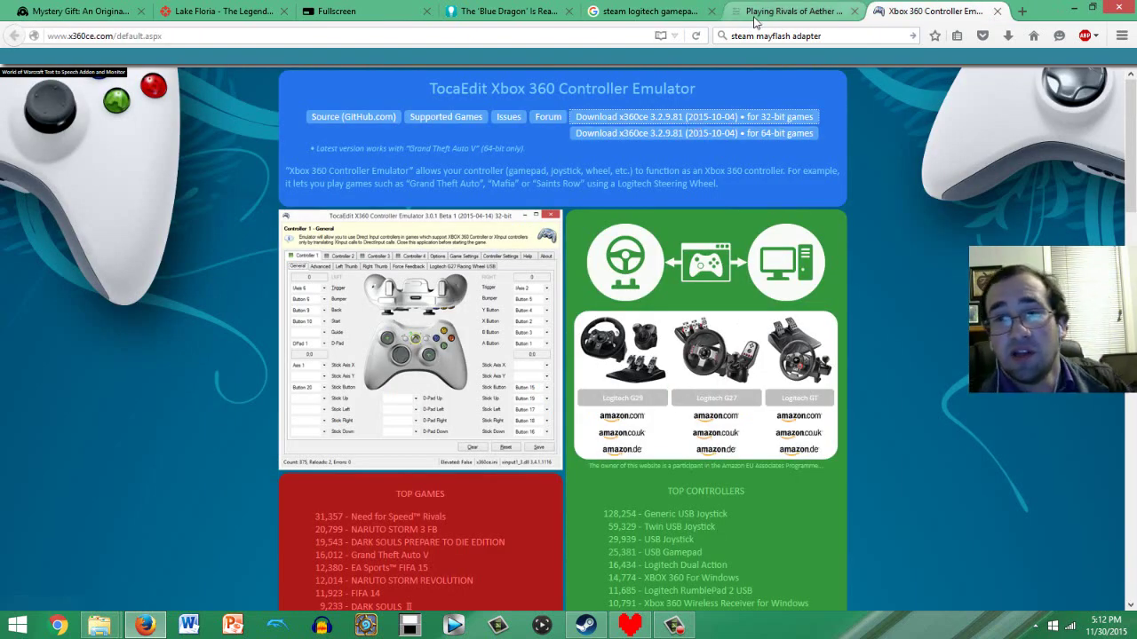
click(791, 11)
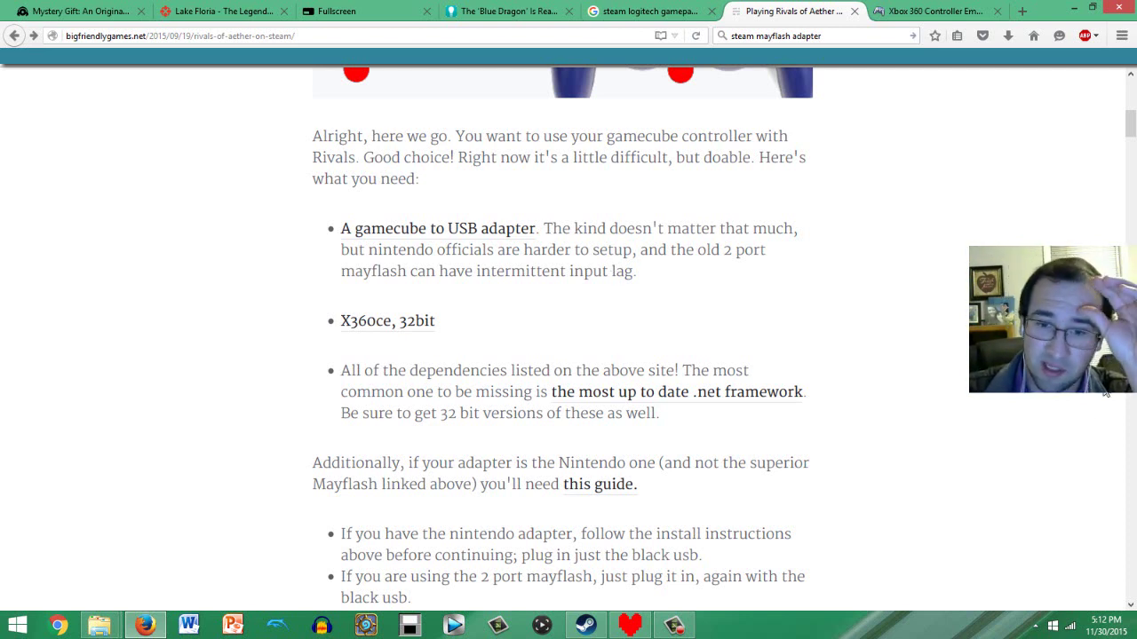
Check Undertale in the Steam library, and read the guide's notes on dependencies and adapter types.
click(600, 626)
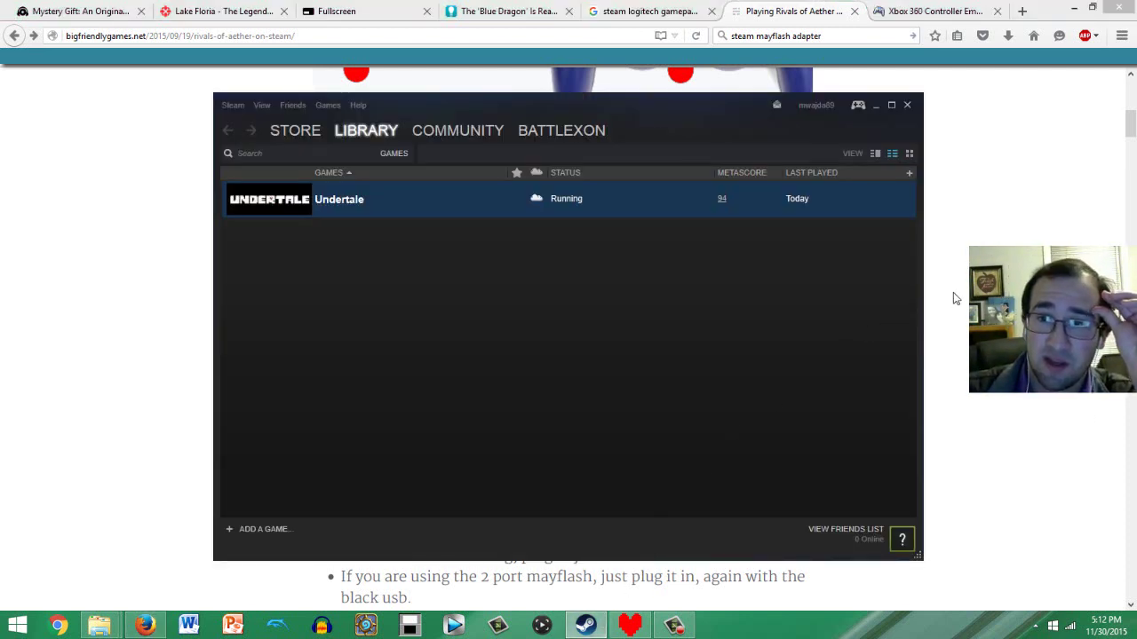
key(alt+Tab)
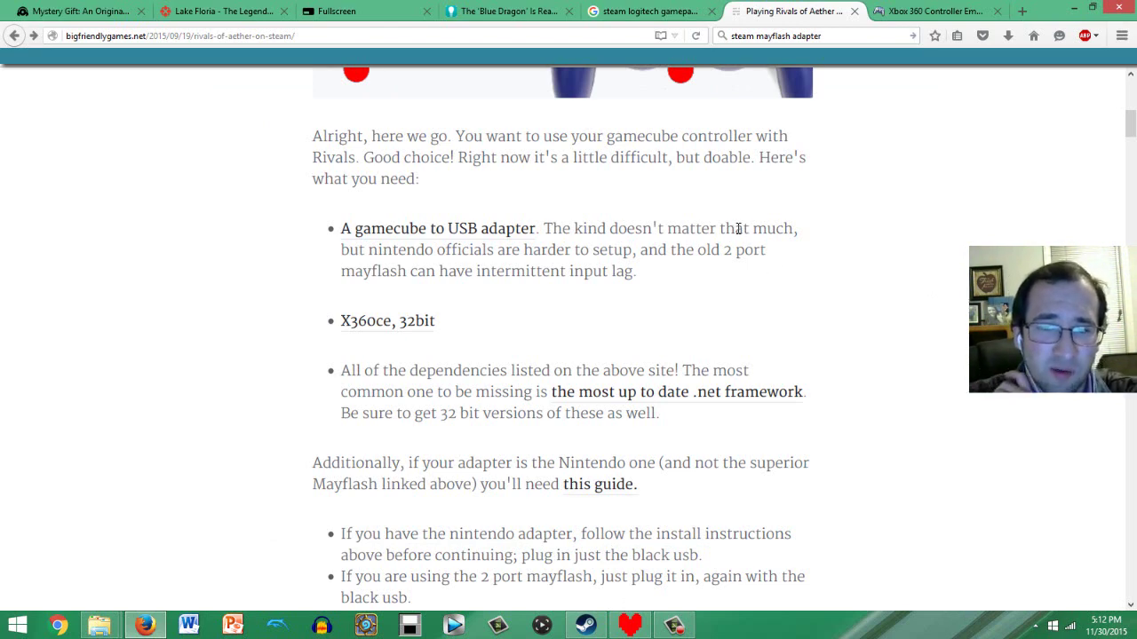
scroll(744, 230, down, 2)
scroll(744, 230, down, 1)
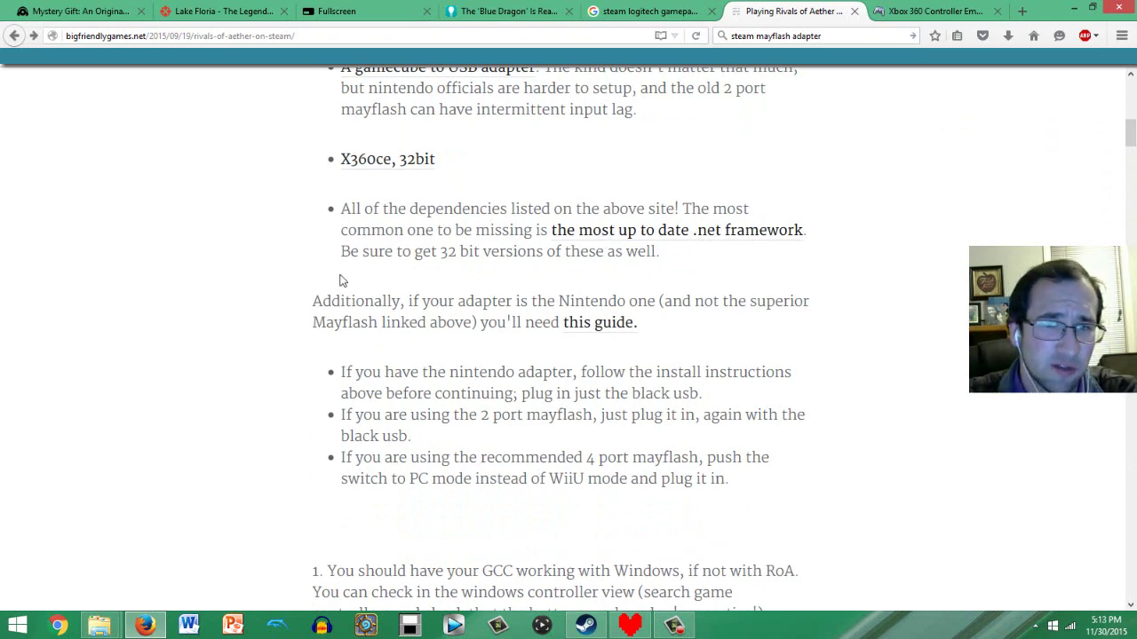
scroll(293, 267, down, 1)
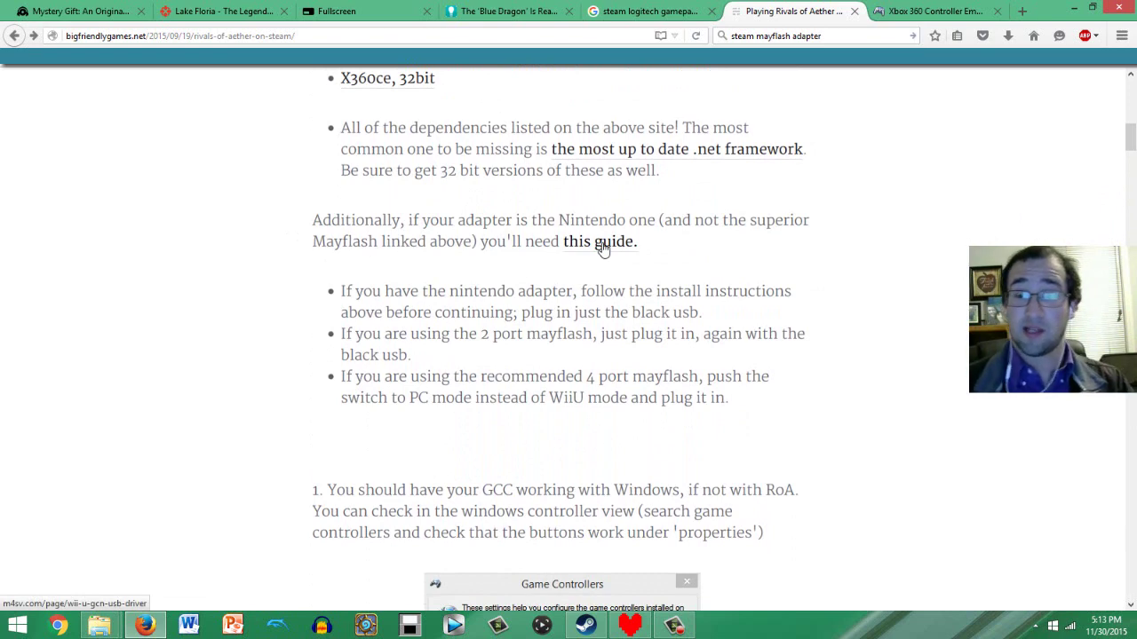
click(675, 626)
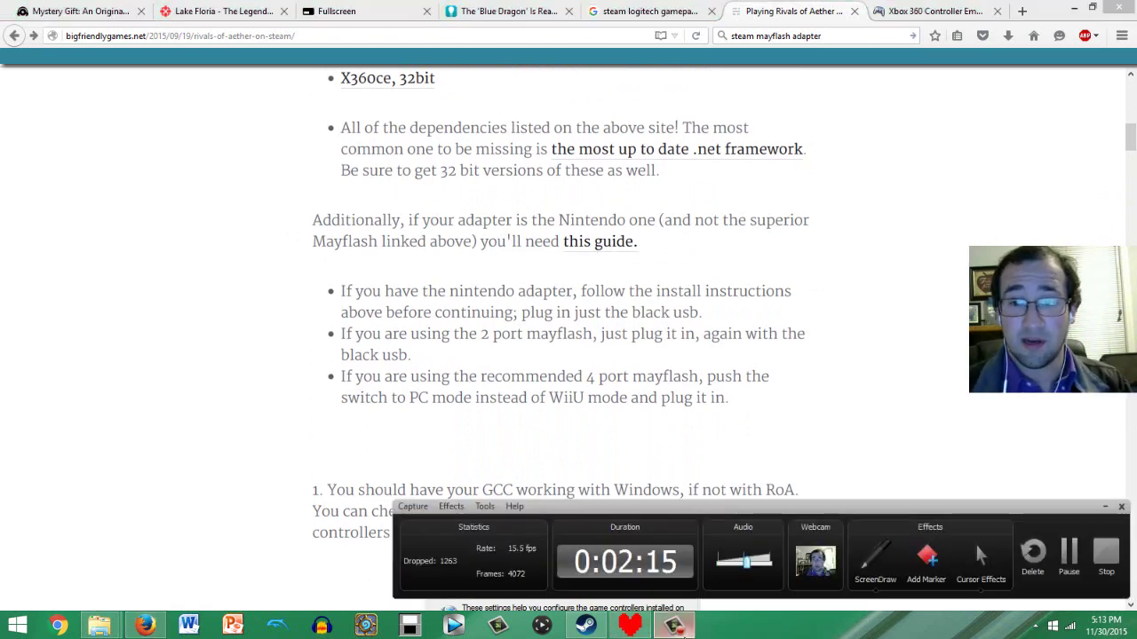
click(675, 626)
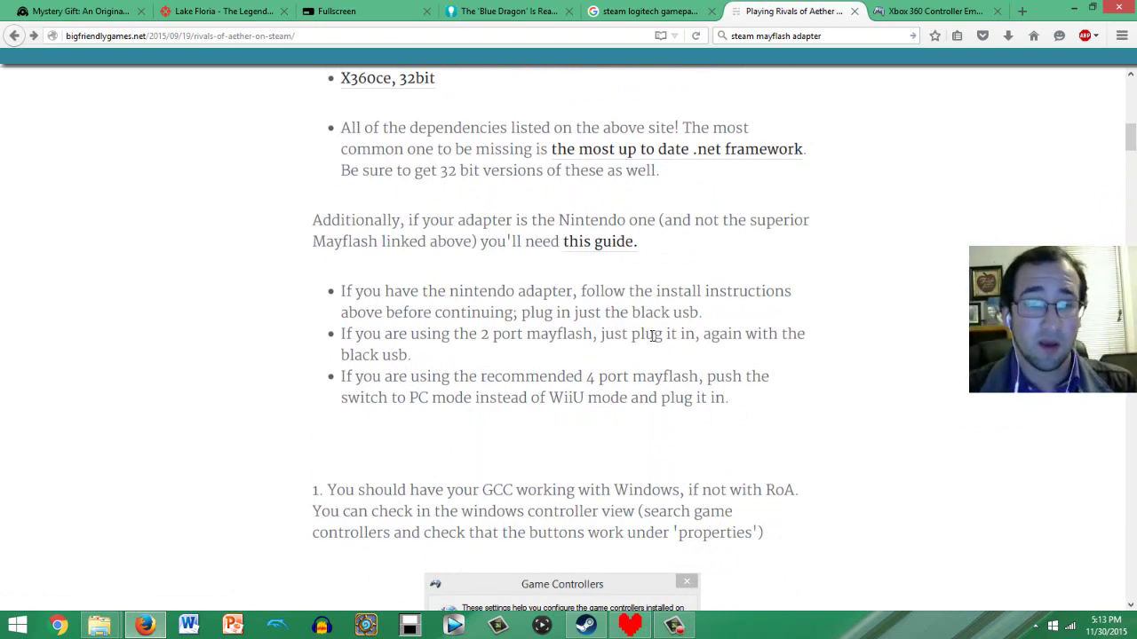
Read the guide's instructions for testing the controller in Windows and placing x360ce in the Steam game folder.
scroll(651, 334, down, 5)
scroll(647, 333, down, 4)
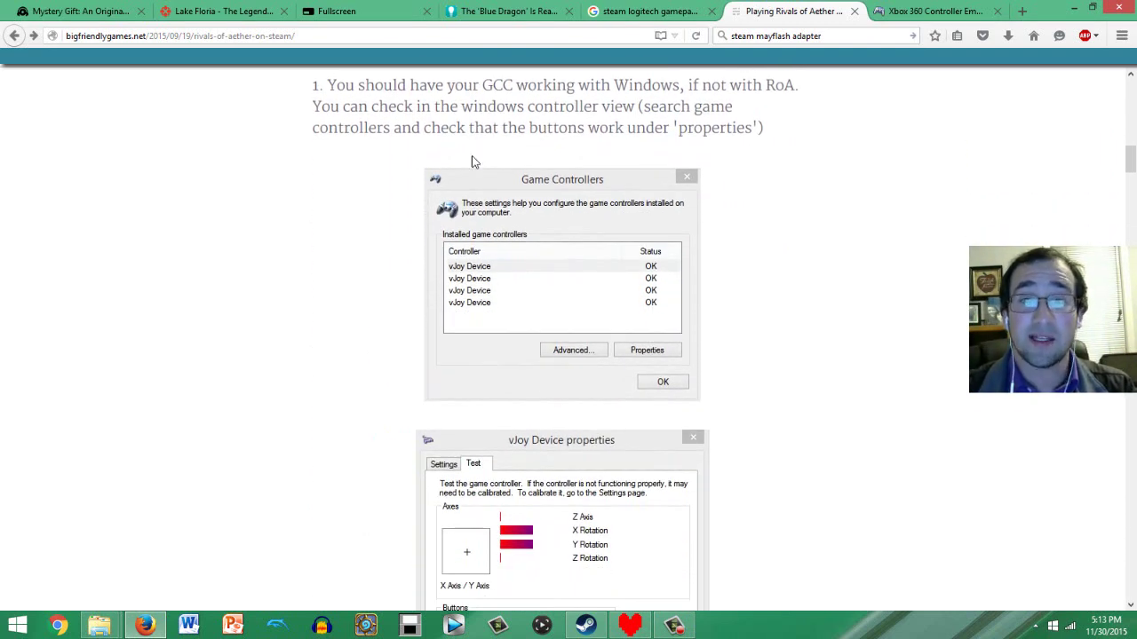
drag(393, 84, 503, 255)
click(794, 241)
scroll(787, 234, down, 7)
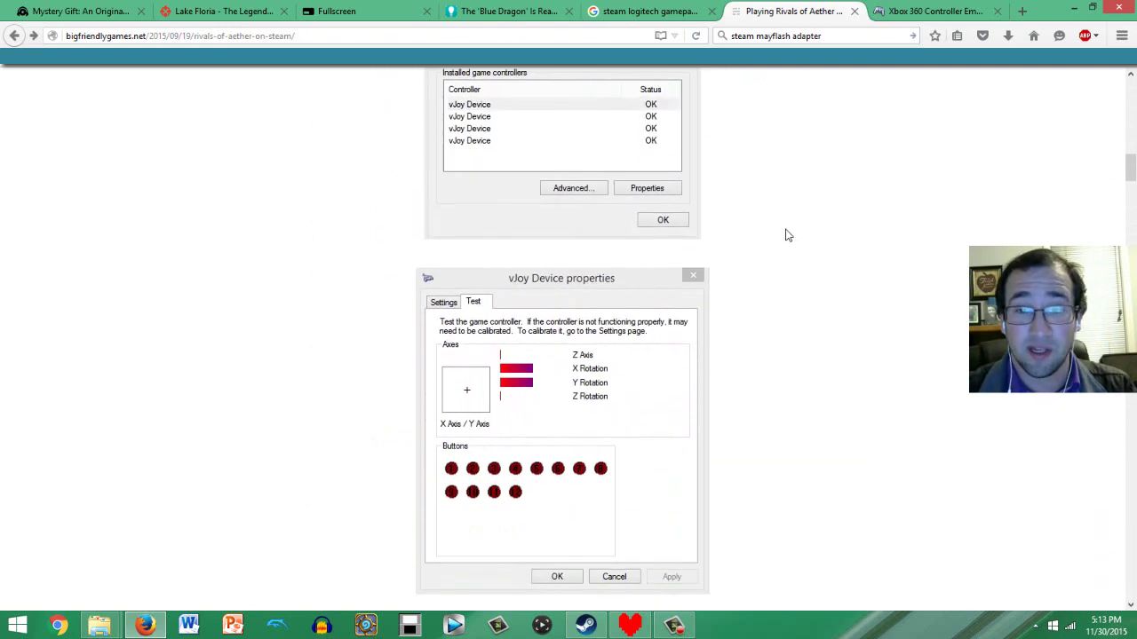
scroll(858, 253, down, 9)
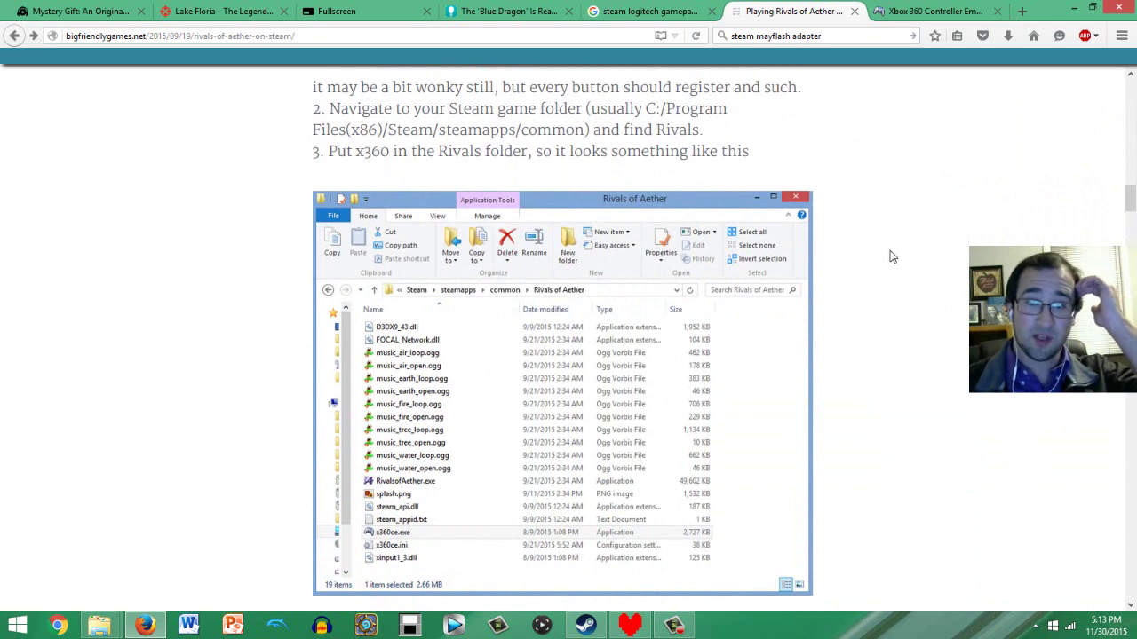
Open the downloaded x360ce.zip archive and bring its folder window in front of the guide.
click(1008, 37)
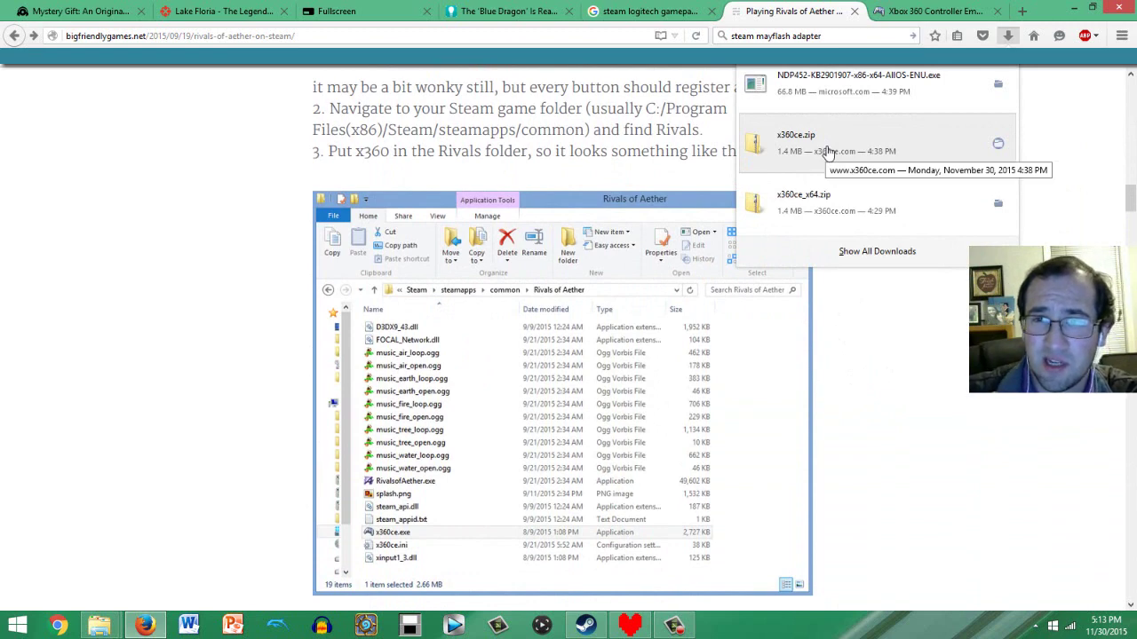
click(833, 152)
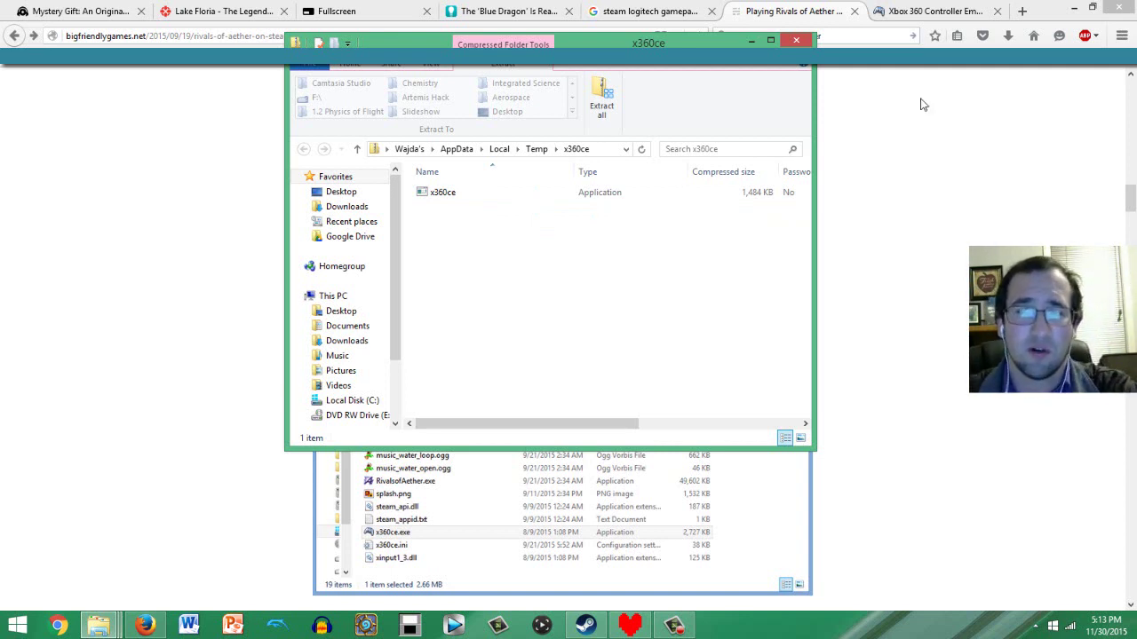
click(875, 285)
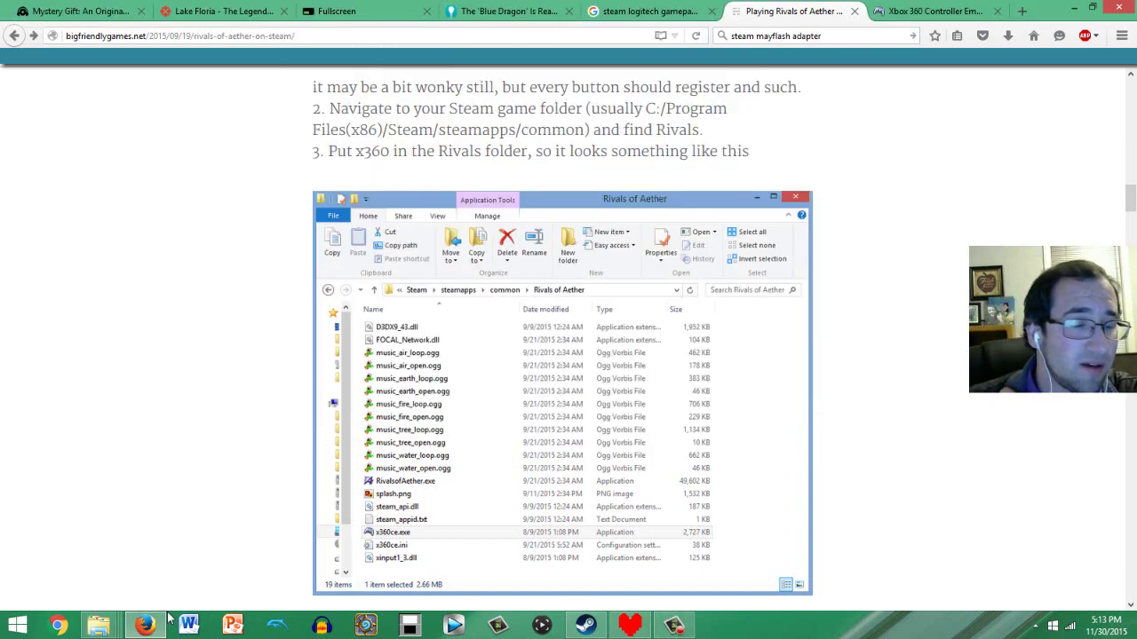
click(99, 626)
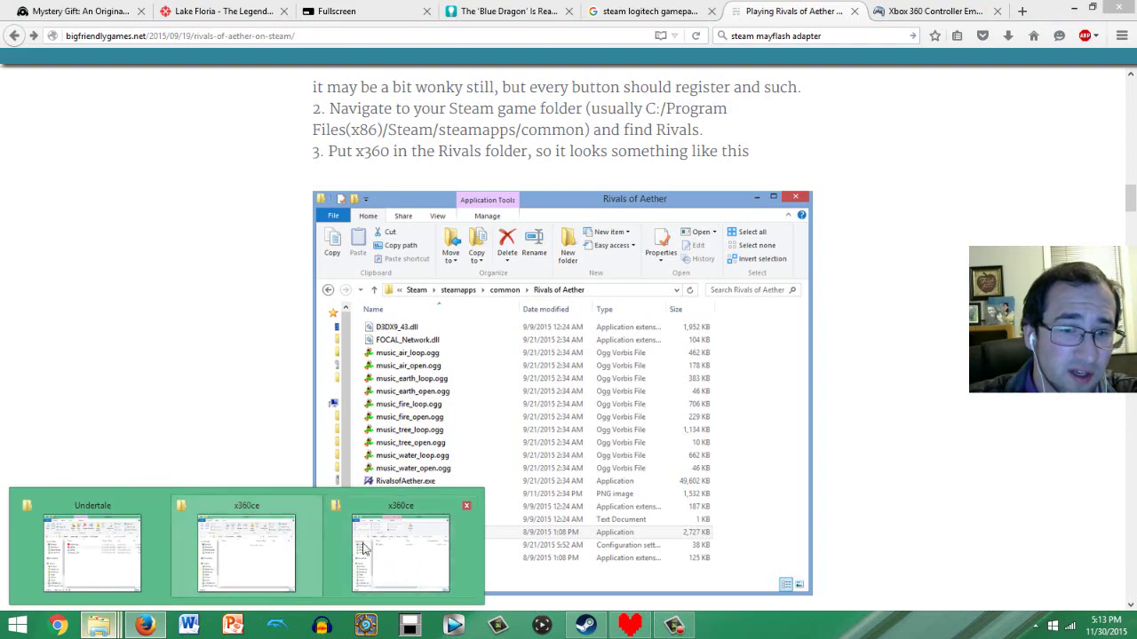
mouse_move(378, 548)
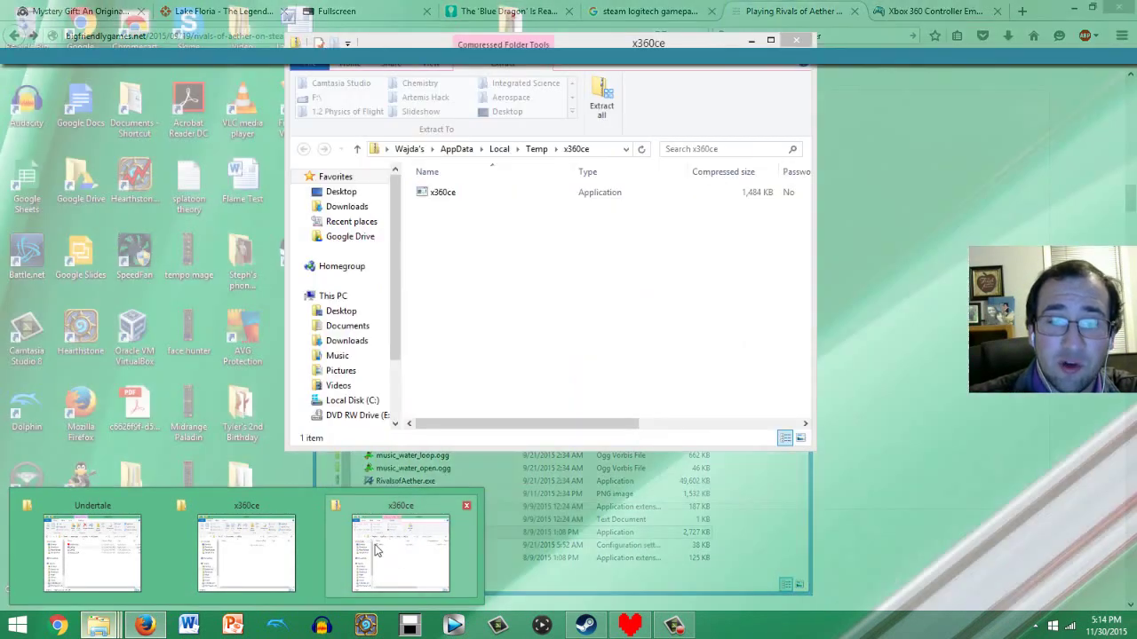
click(376, 550)
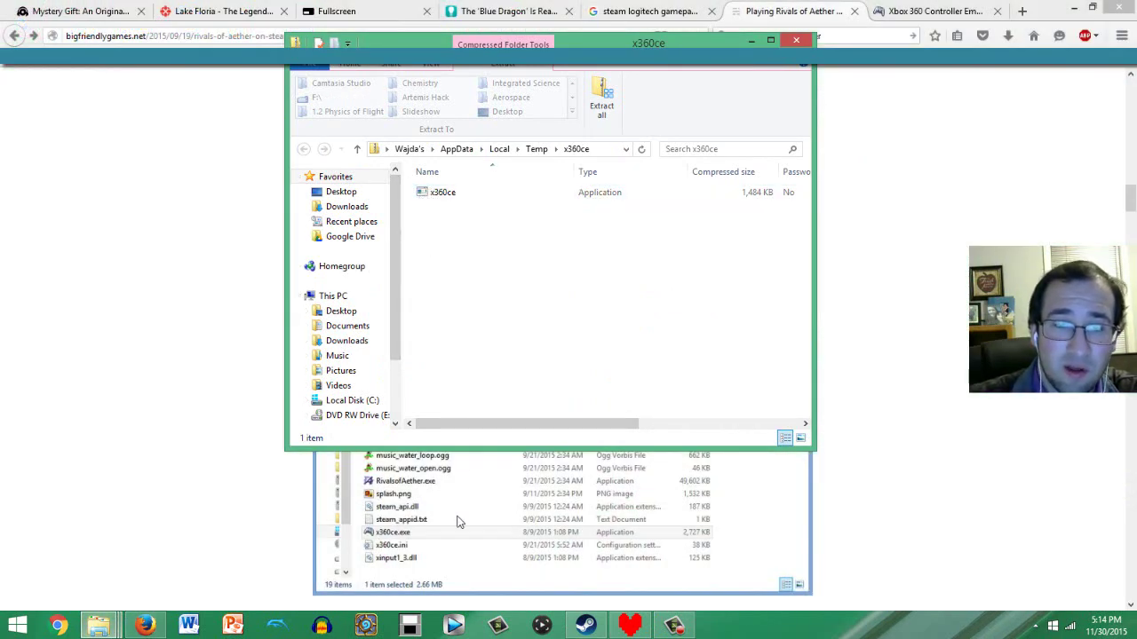
mouse_move(98, 625)
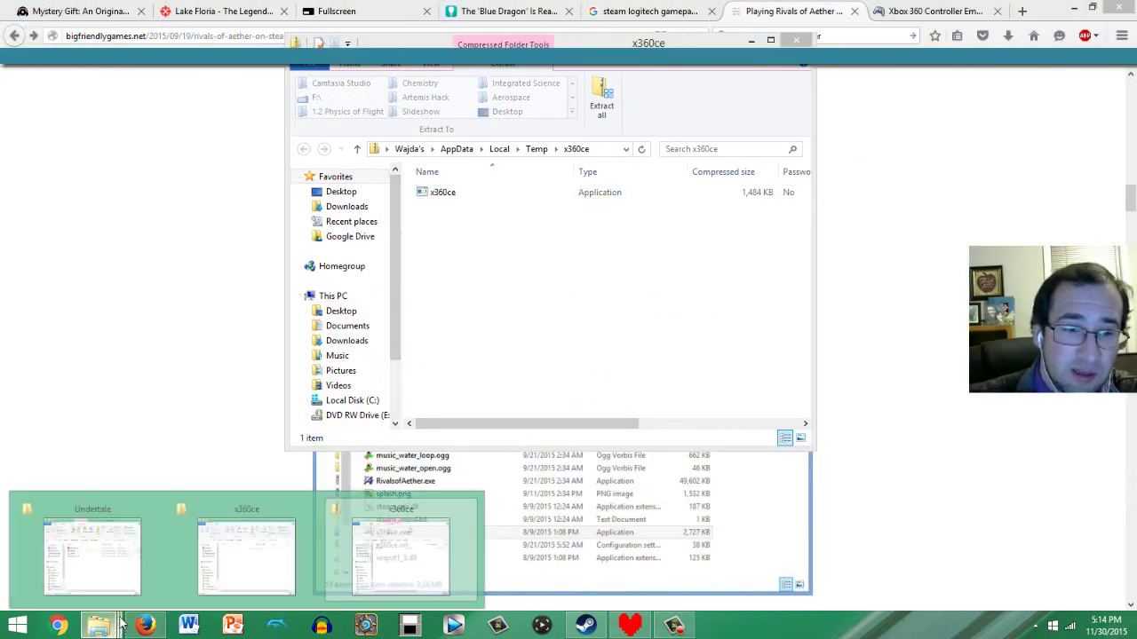
Compare the Undertale game folder's contents with the x360ce archive, check the folder's parent path, and return to the guide.
click(127, 543)
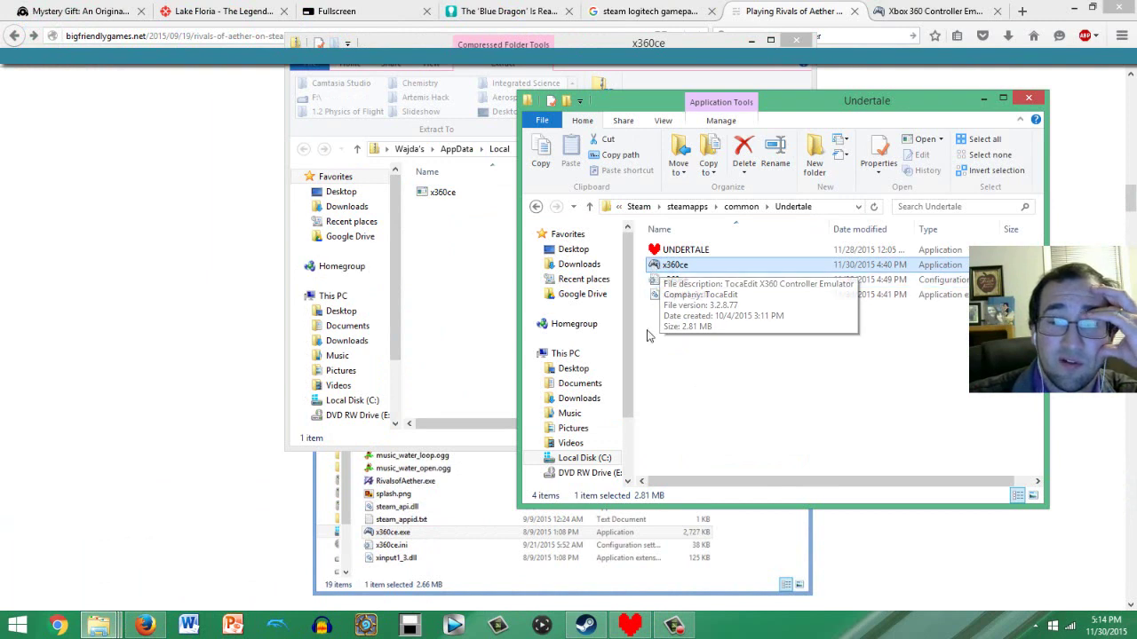
click(723, 382)
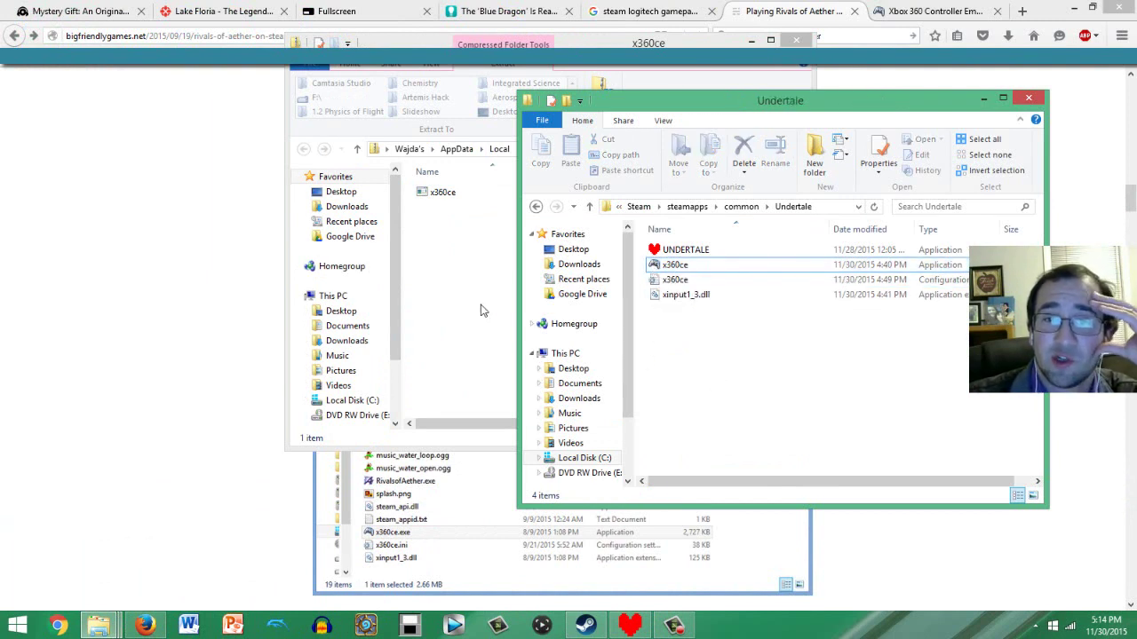
click(451, 194)
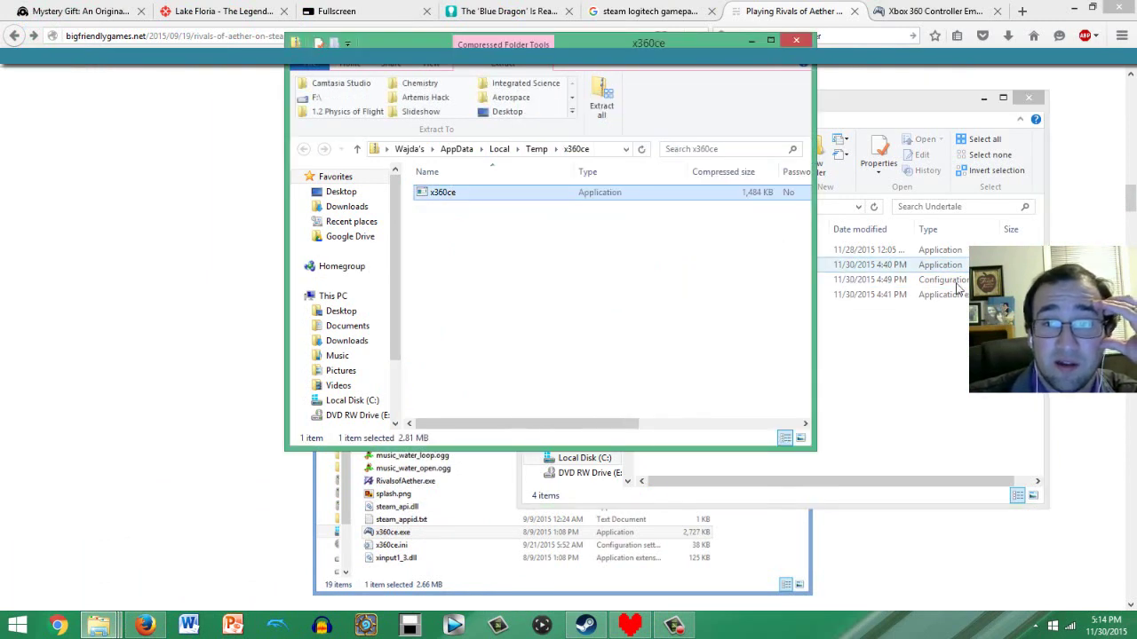
click(926, 383)
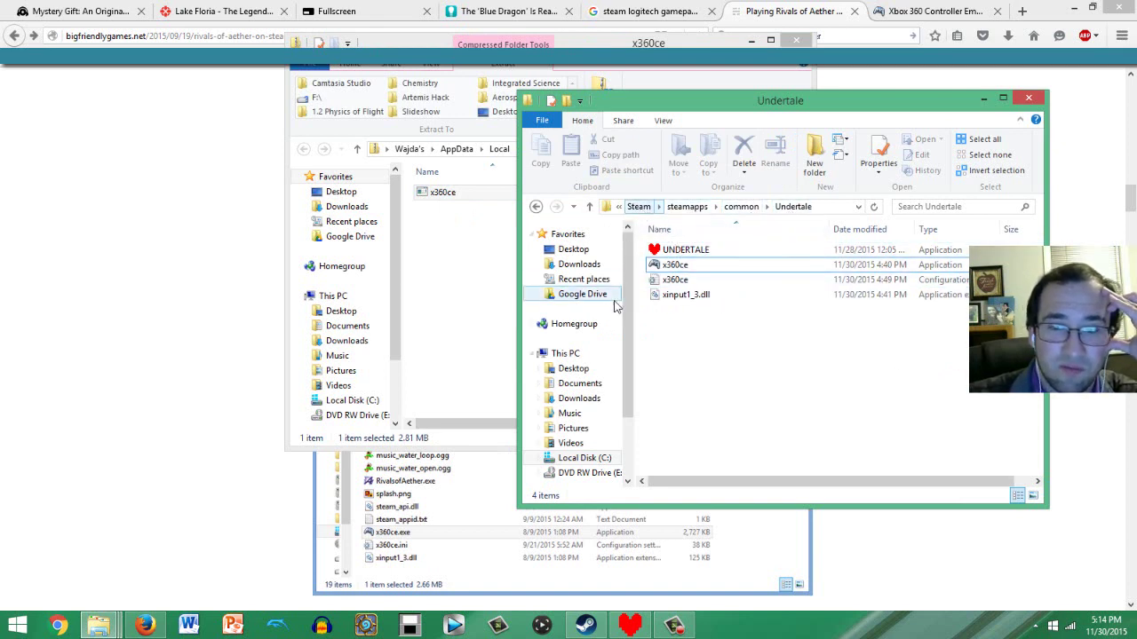
click(622, 207)
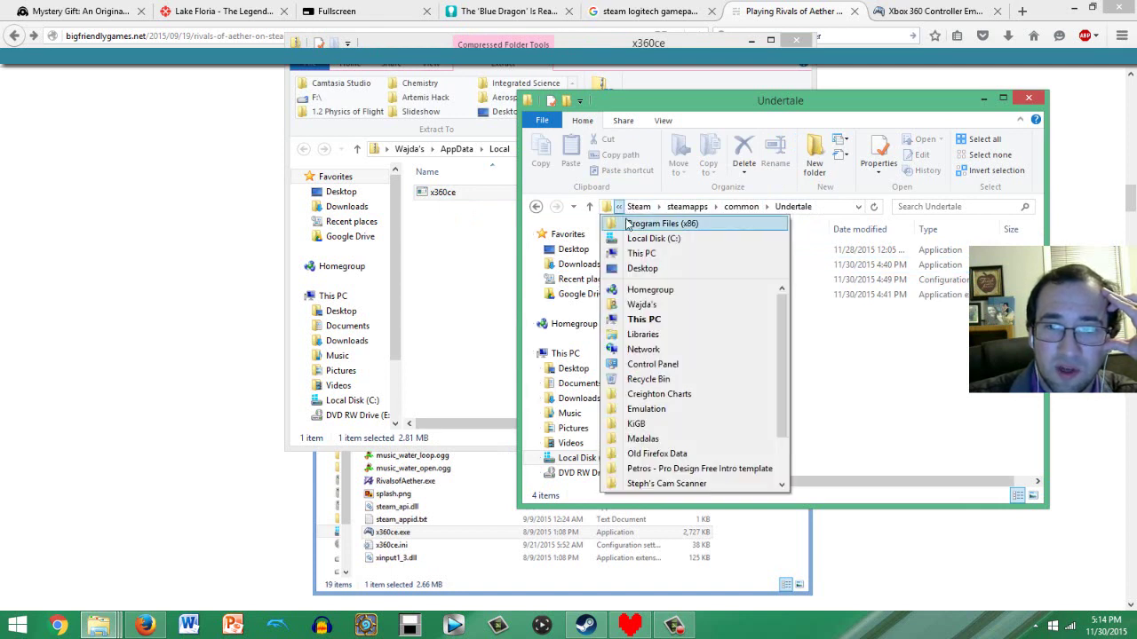
click(942, 426)
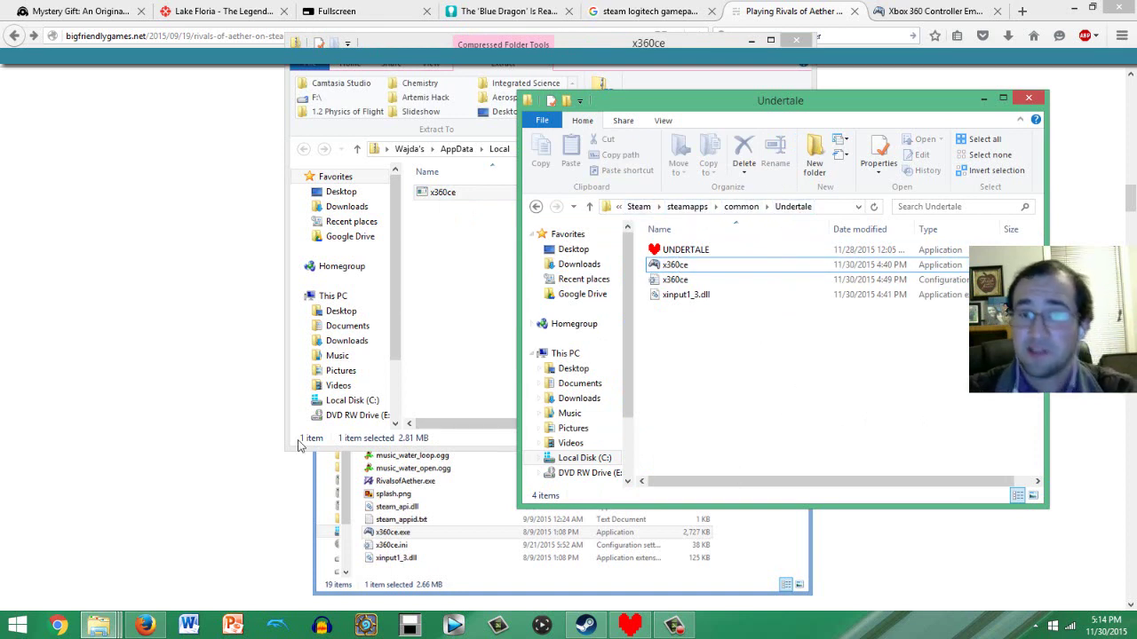
click(217, 405)
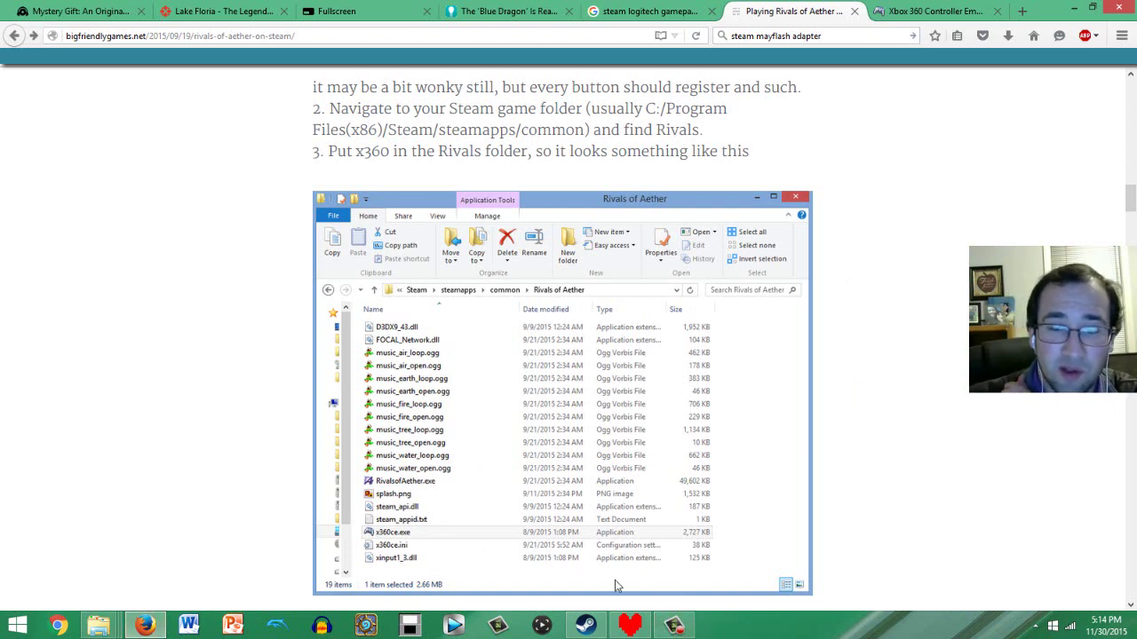
Launch the x360ce application from the Undertale folder under Steam's steamapps\common.
mouse_move(105, 629)
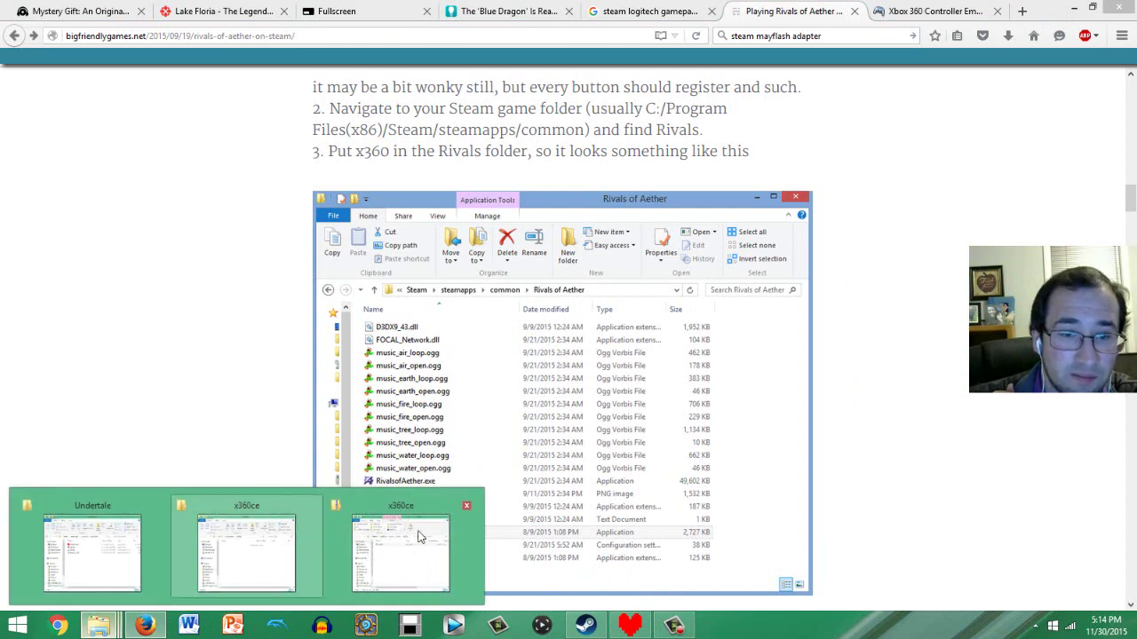
click(122, 565)
double_click(675, 264)
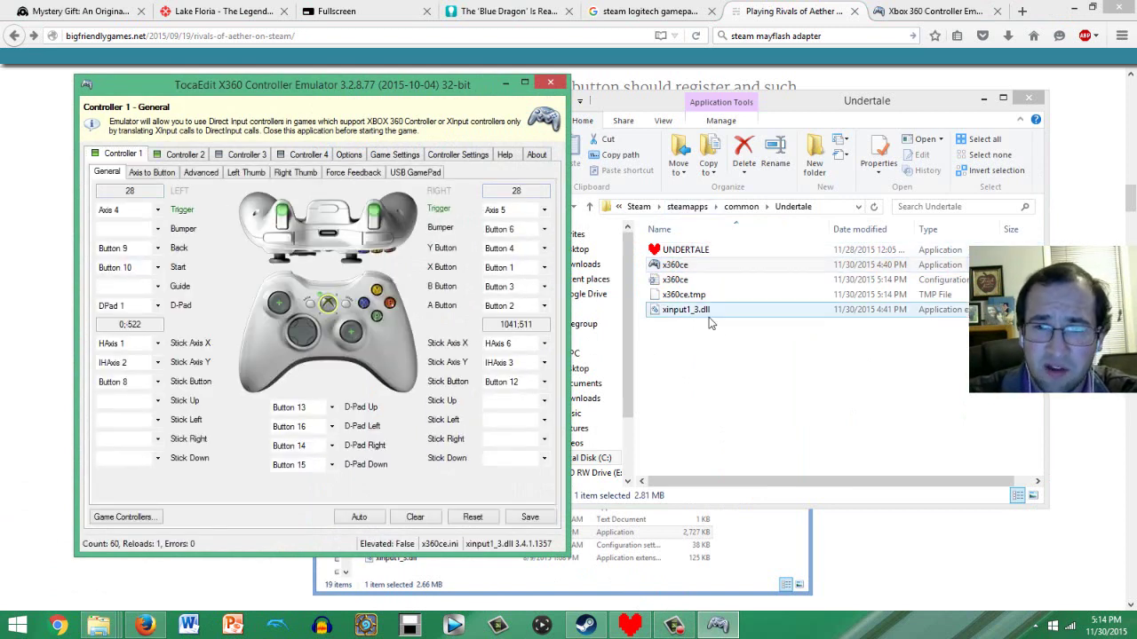
Return to the guide and examine its step 4 button mapping for the GameCube controller in x360ce.
click(11, 266)
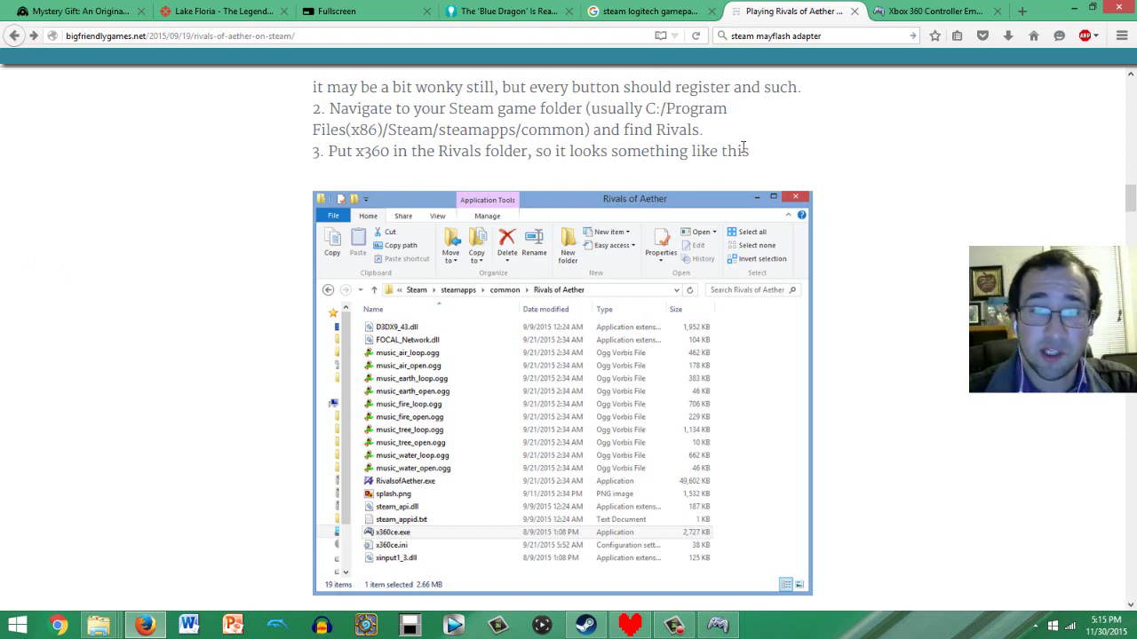
scroll(850, 151, down, 2)
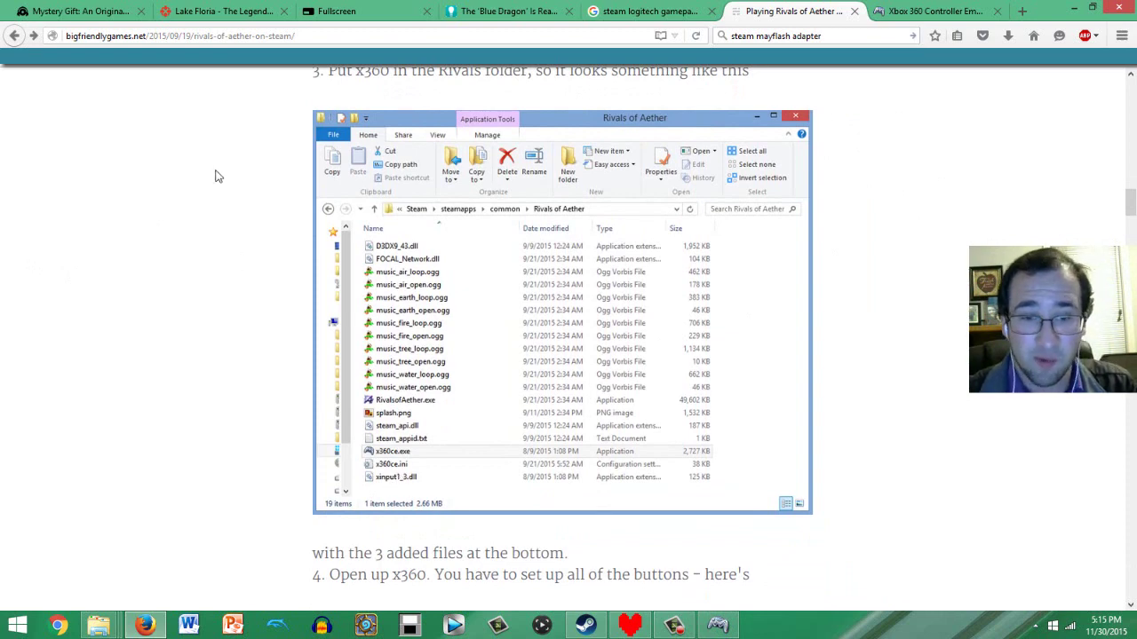
scroll(216, 182, down, 10)
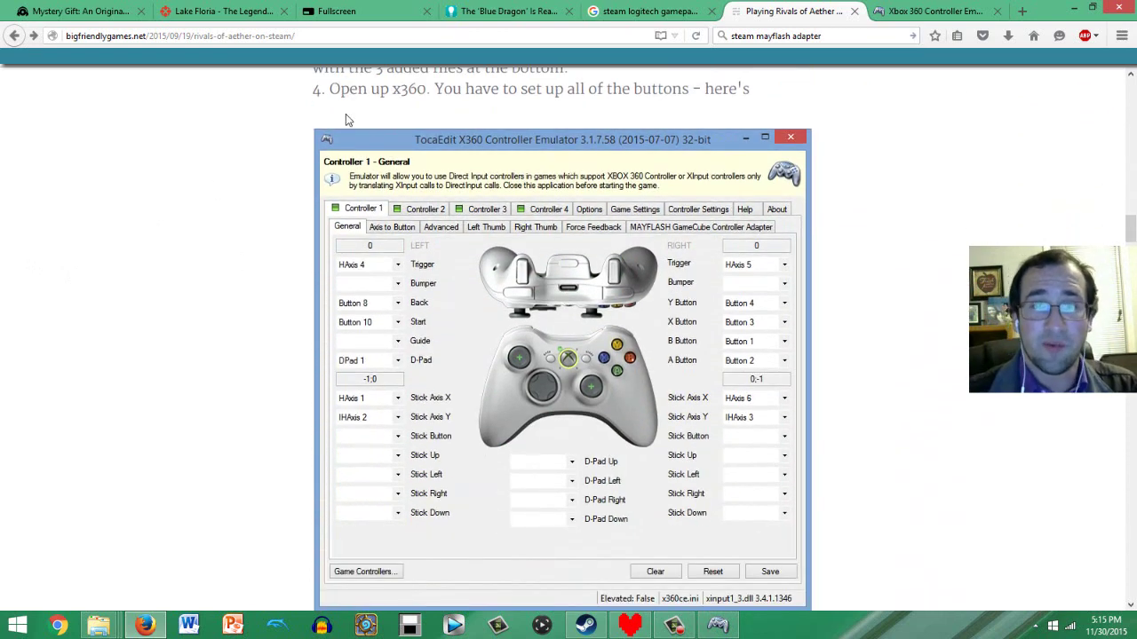
drag(392, 90, 427, 89)
click(427, 90)
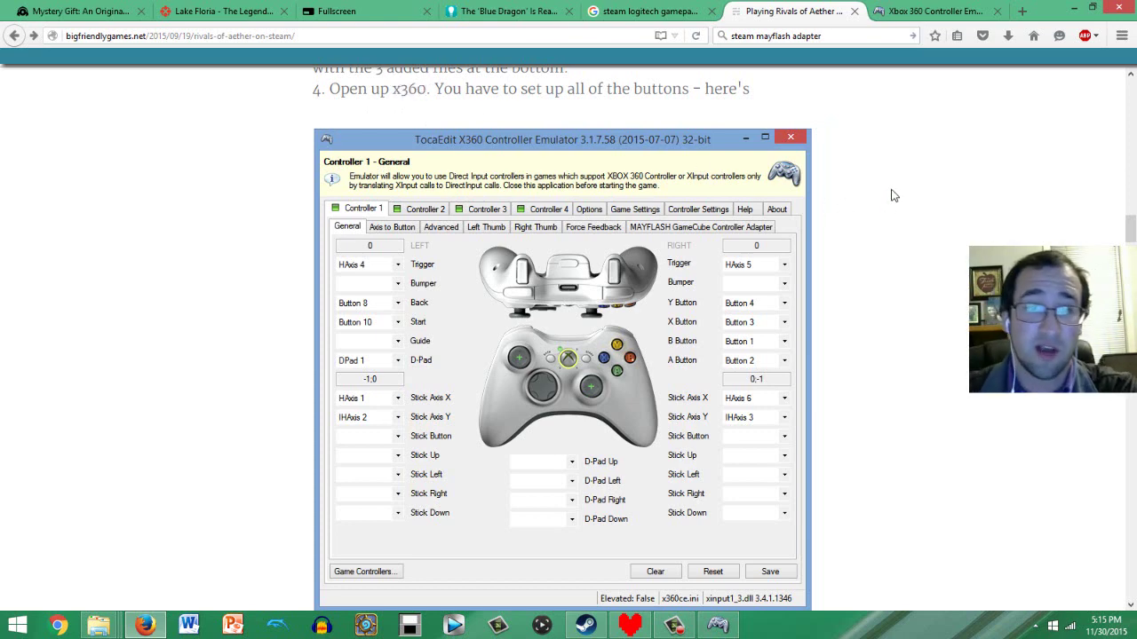
scroll(892, 190, down, 2)
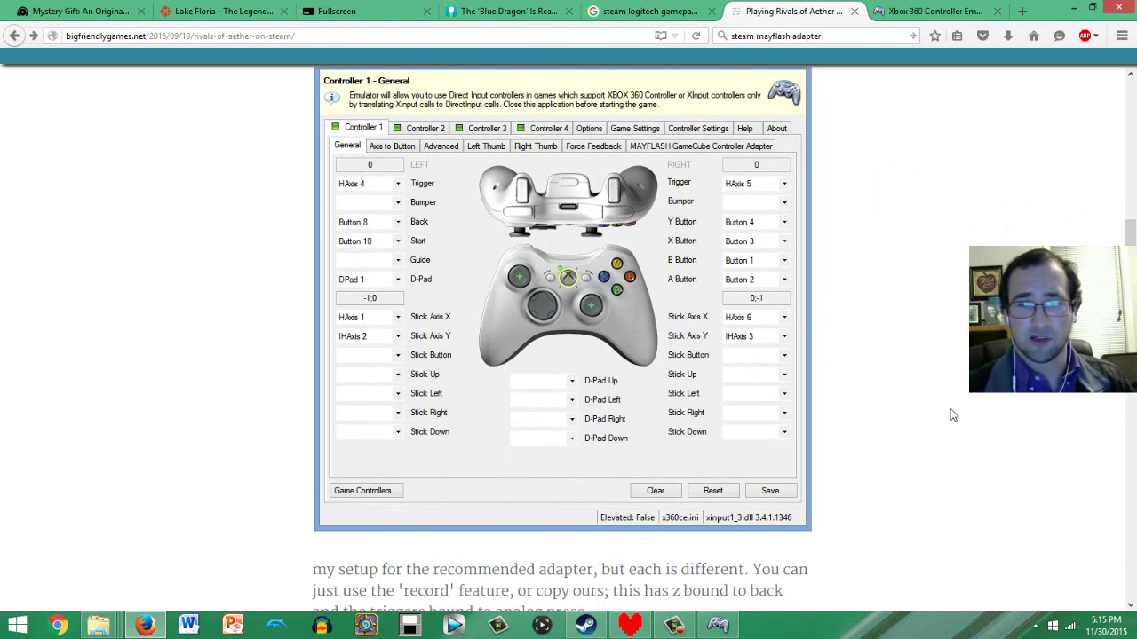
View the mapping options for the left Stick Axis X in the x360ce emulator, and go back to the guide.
click(724, 629)
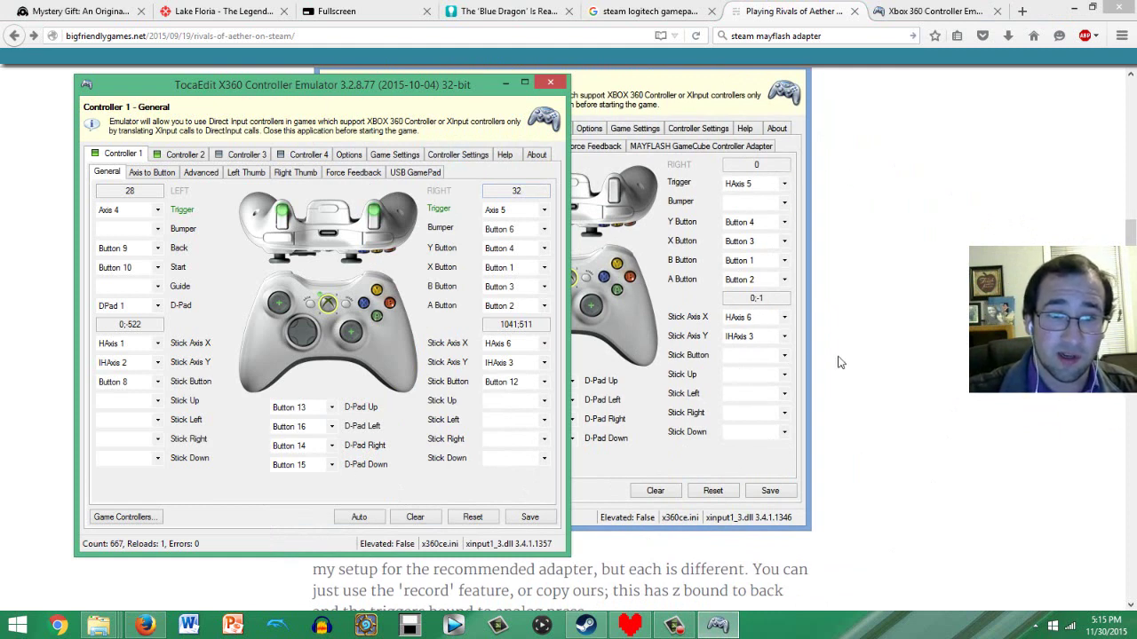
click(158, 345)
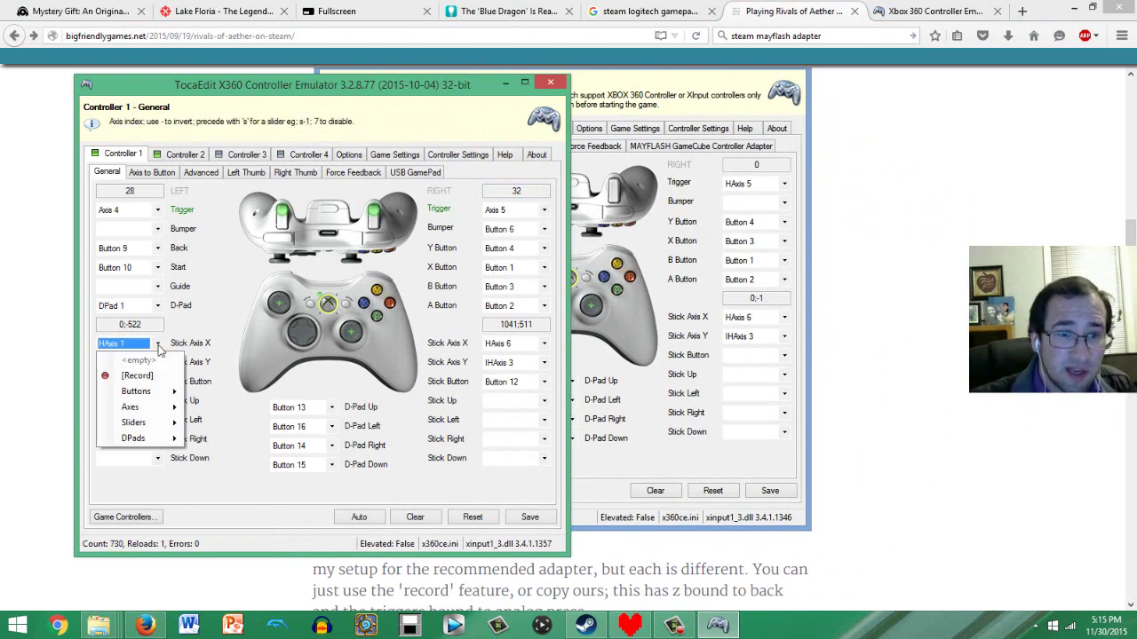
key(alt+Tab)
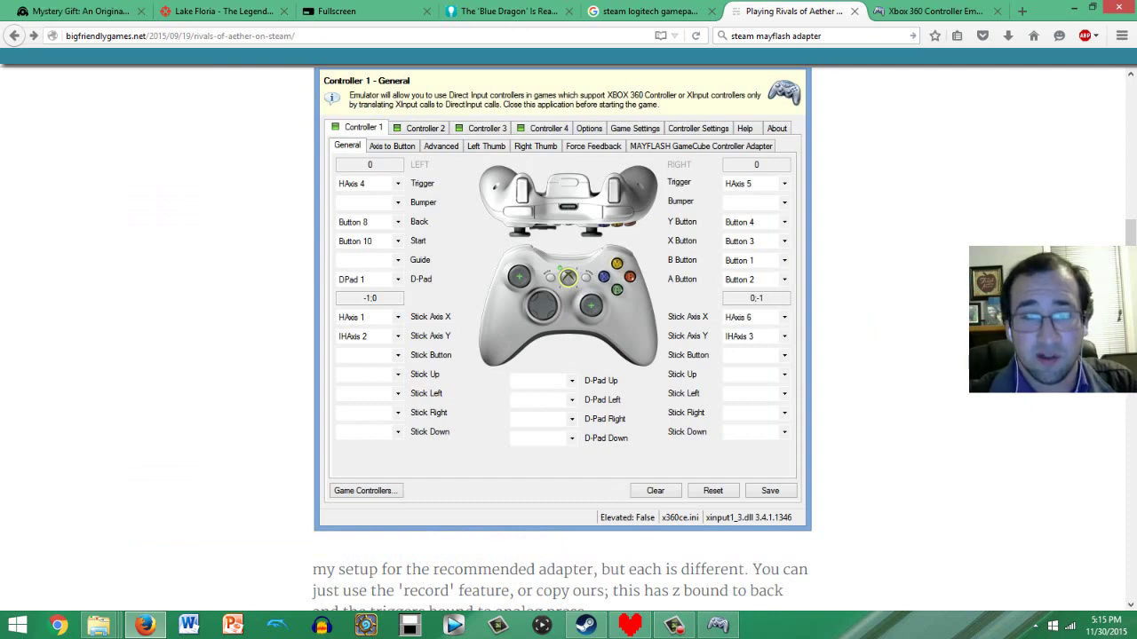
Read the guide's notes on the record feature and its Right Thumb dead zone, anti-dead zone and sensitivity settings.
scroll(888, 479, down, 5)
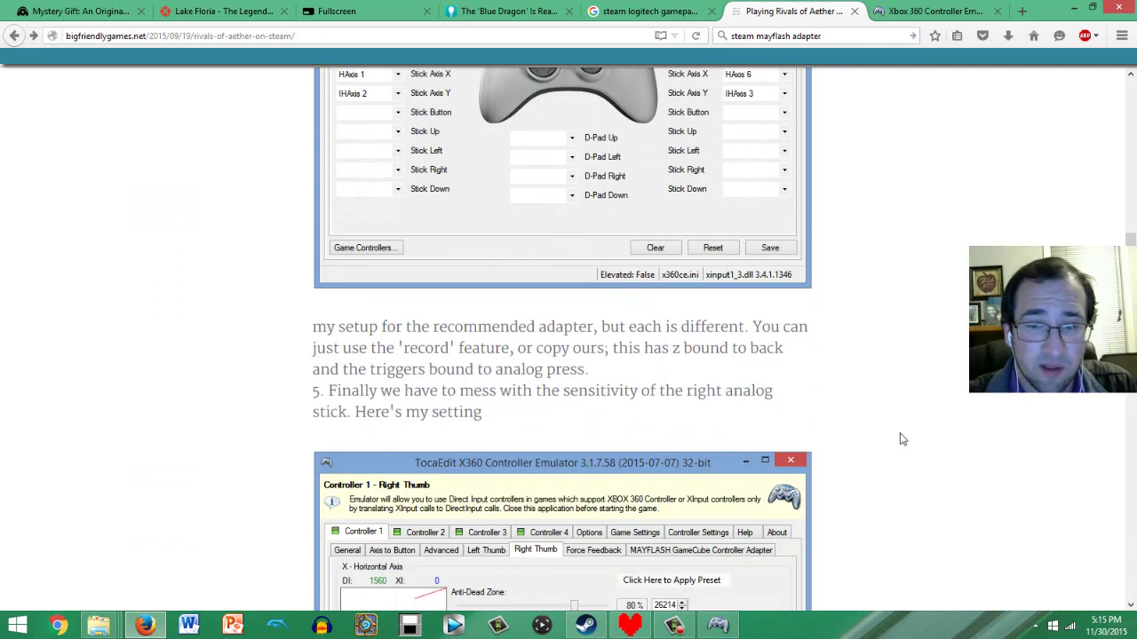
scroll(919, 419, down, 5)
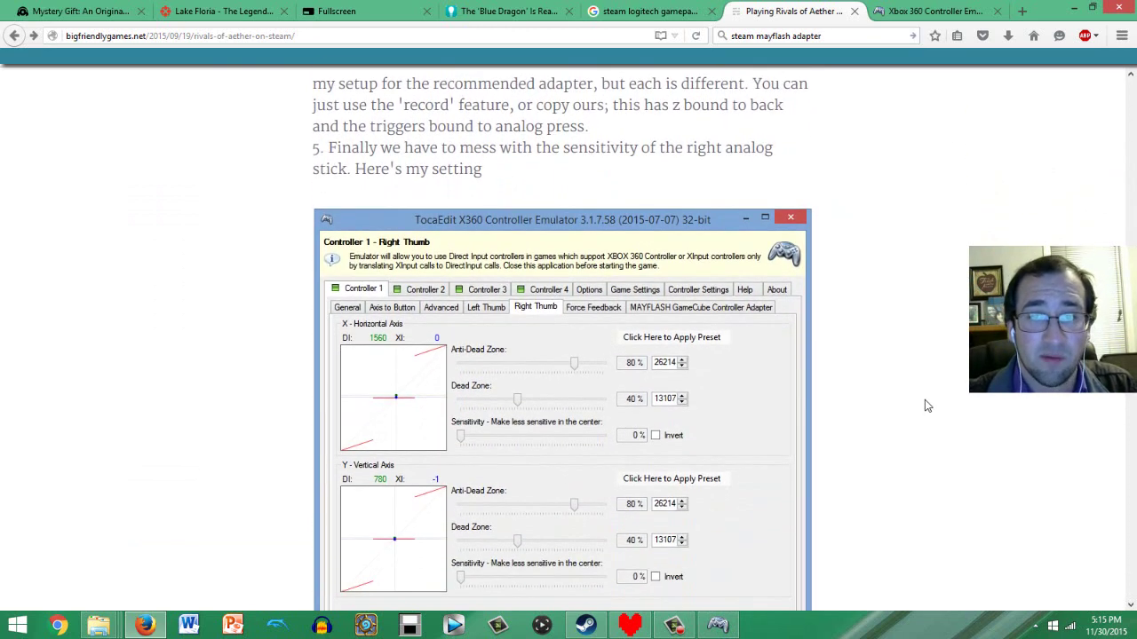
scroll(923, 411, down, 2)
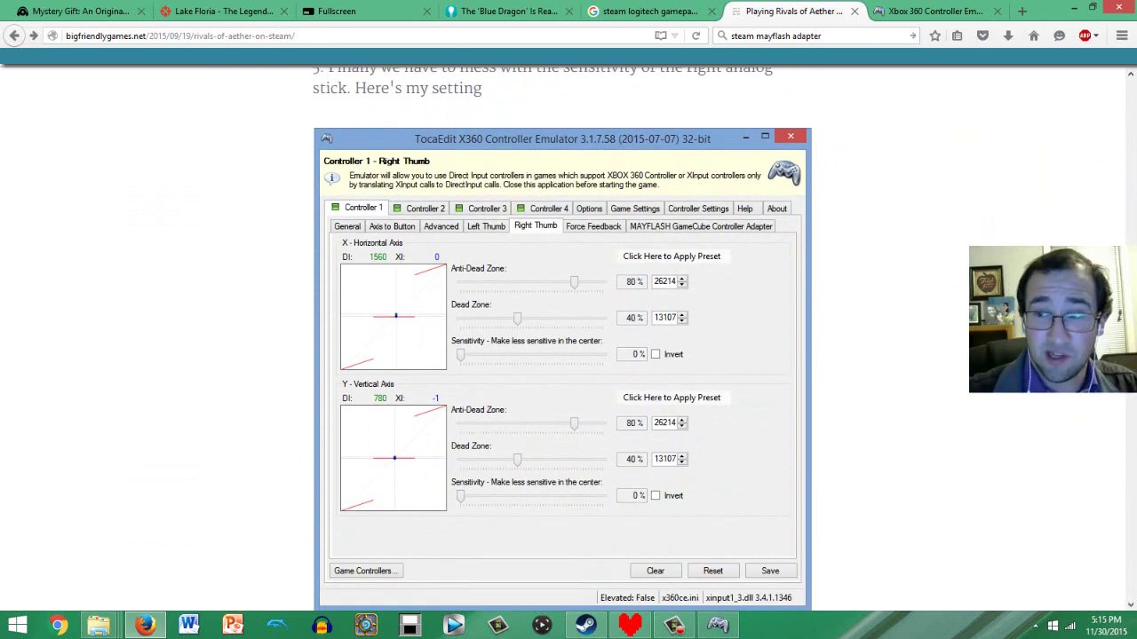
scroll(1131, 605, down, 1)
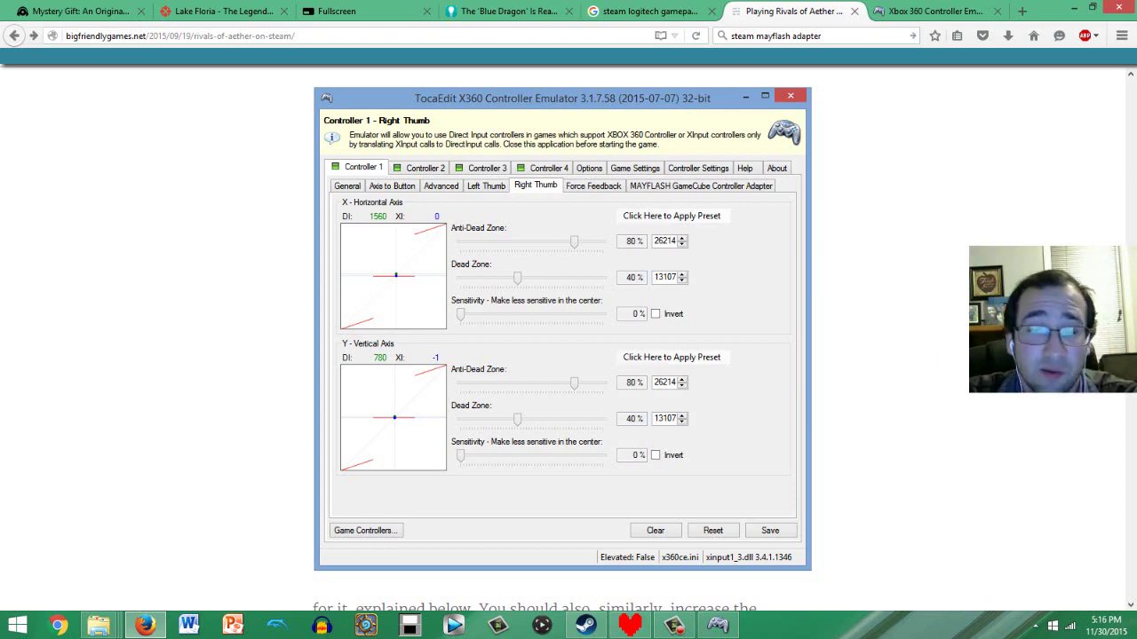
scroll(696, 251, down, 5)
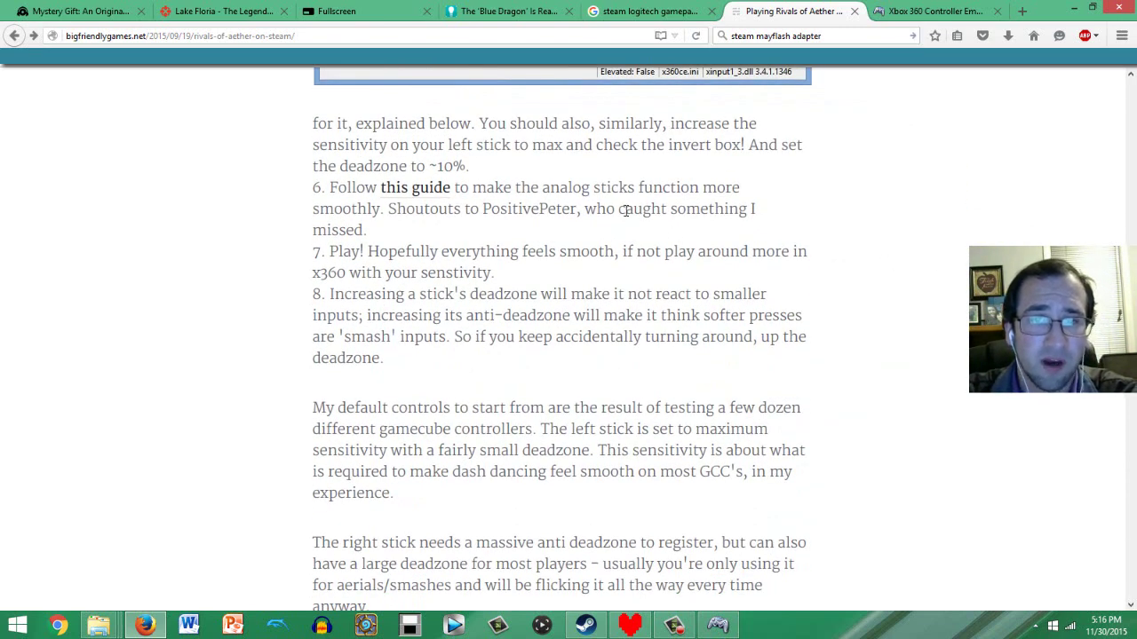
Look through the guide's remaining controller notes and reader comments, and return to its Right Thumb settings screenshot.
scroll(901, 220, down, 8)
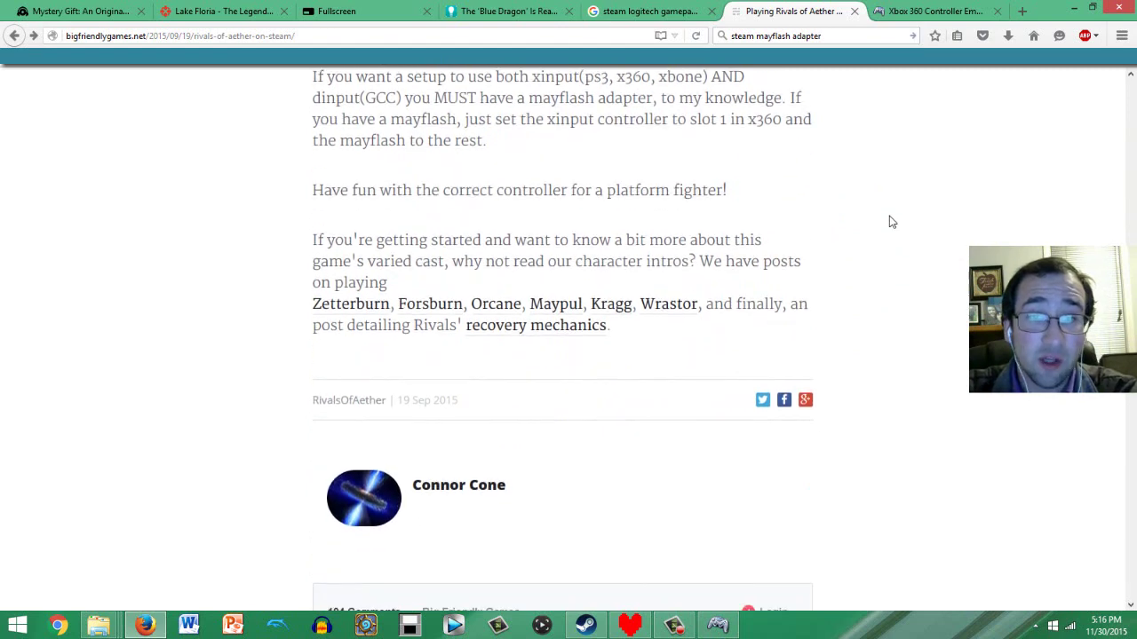
scroll(894, 222, down, 3)
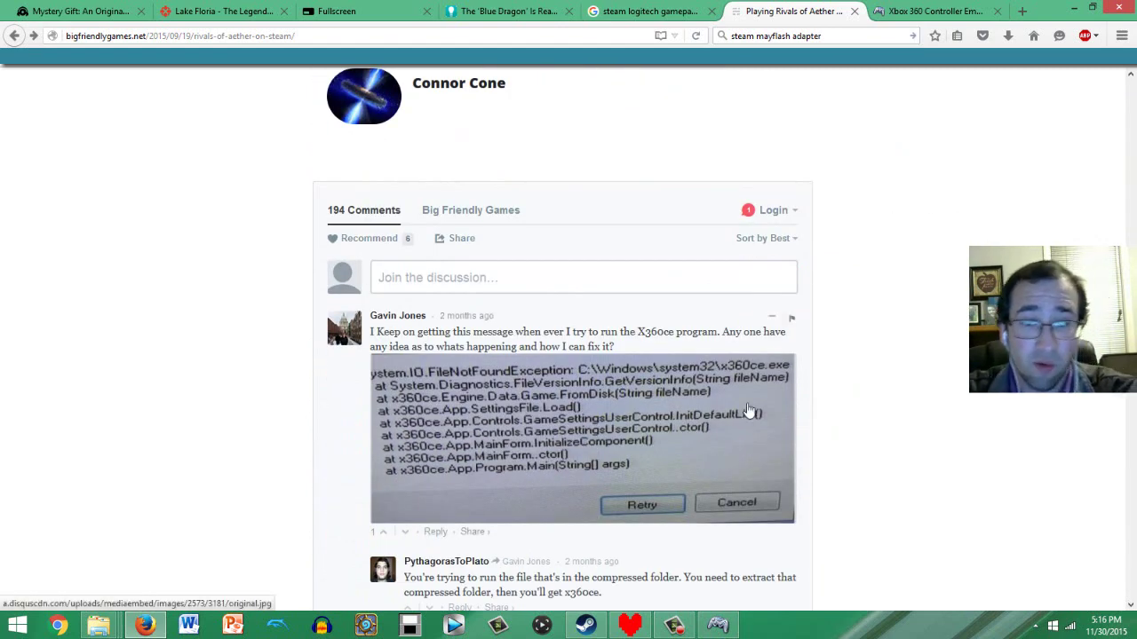
scroll(751, 414, down, 1)
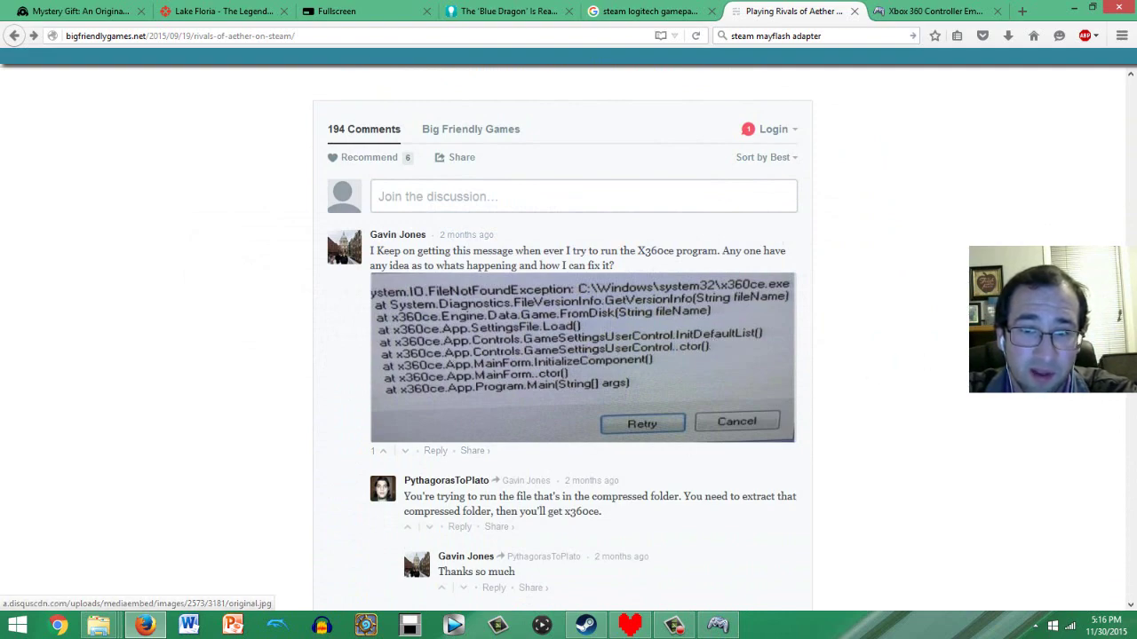
scroll(934, 302, up, 10)
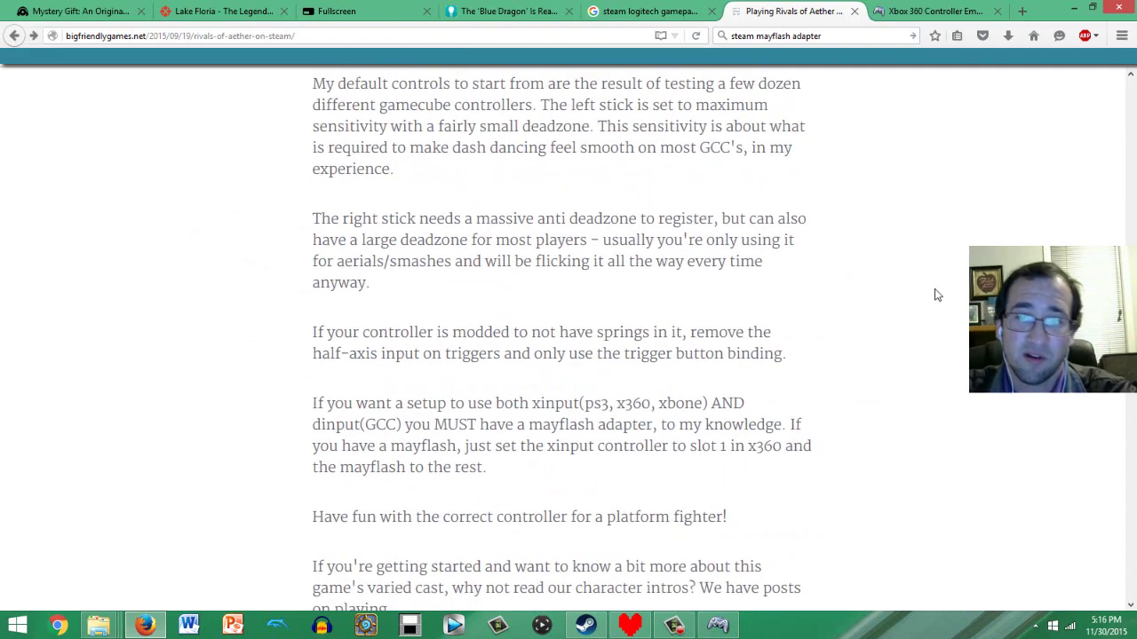
scroll(949, 306, down, 9)
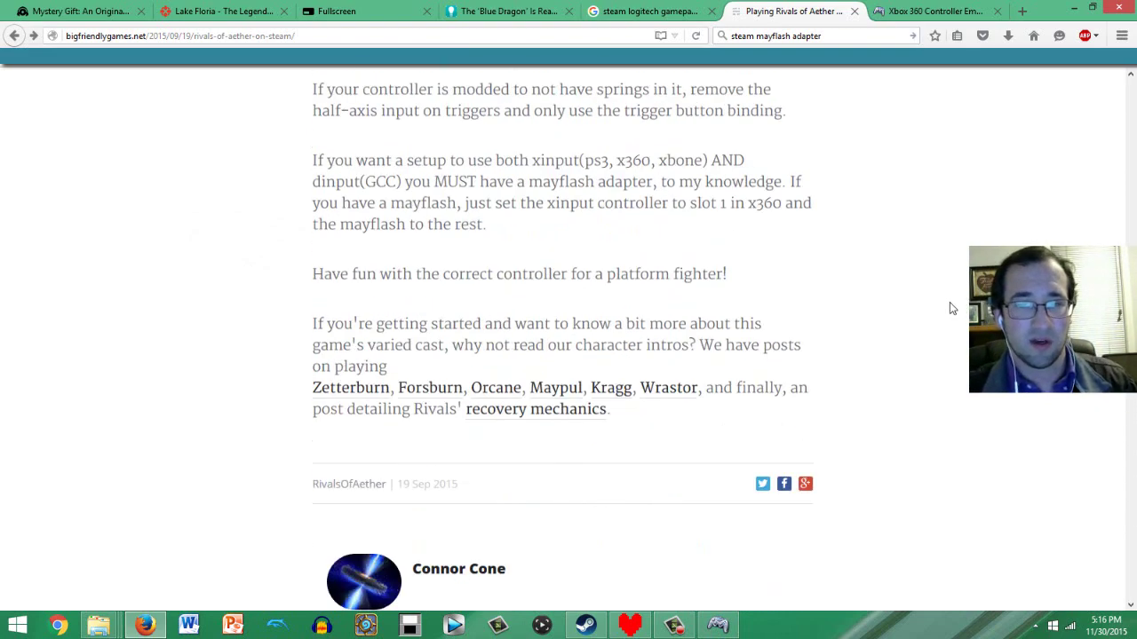
scroll(949, 306, down, 4)
scroll(950, 302, up, 11)
scroll(949, 279, up, 3)
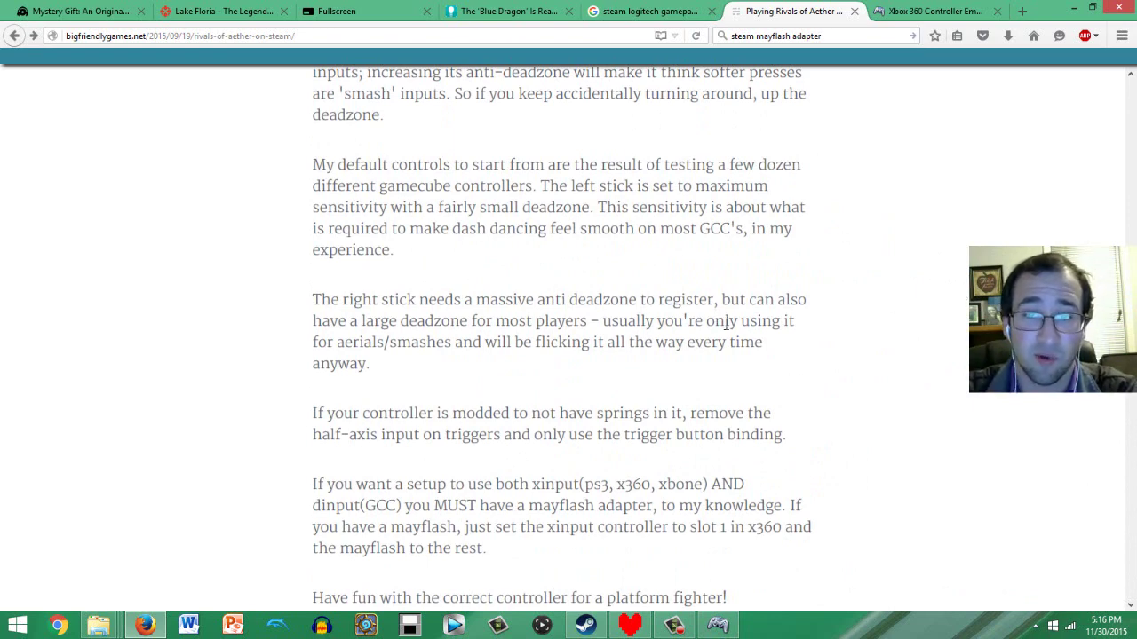
scroll(835, 363, up, 10)
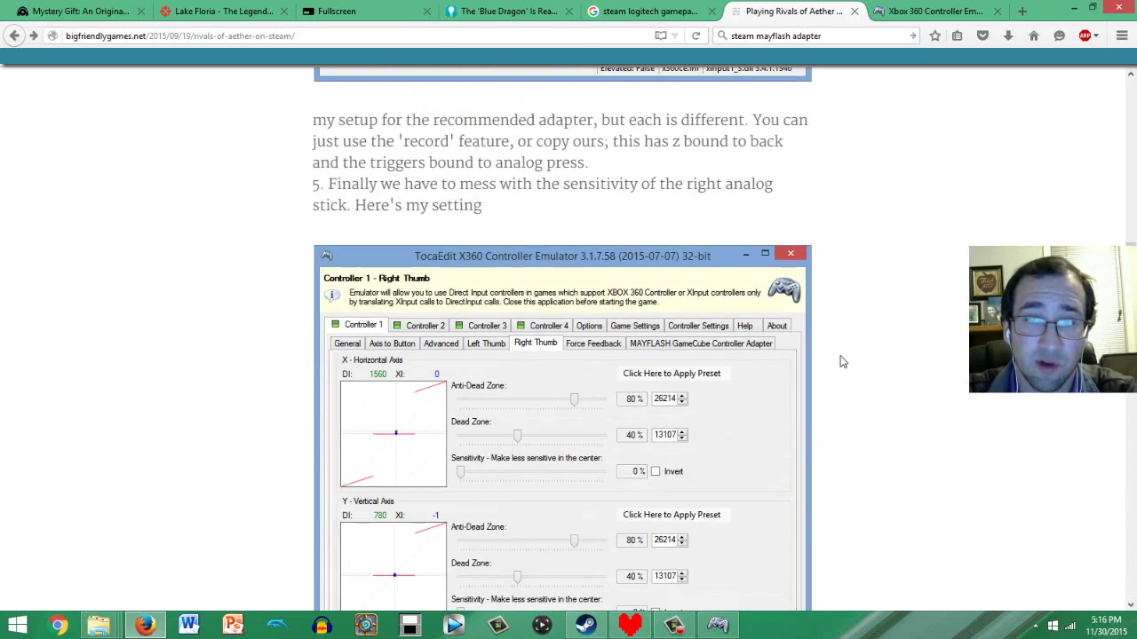
scroll(884, 364, down, 3)
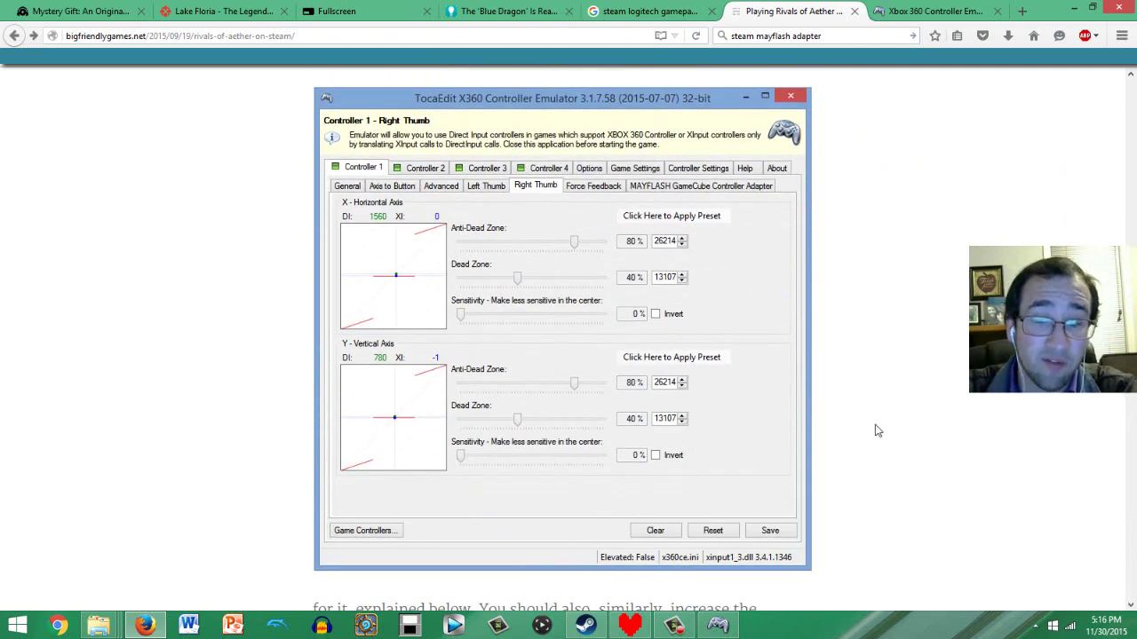
Close the x360ce emulator, view the running Undertale game, and return to the guide in the browser.
click(718, 627)
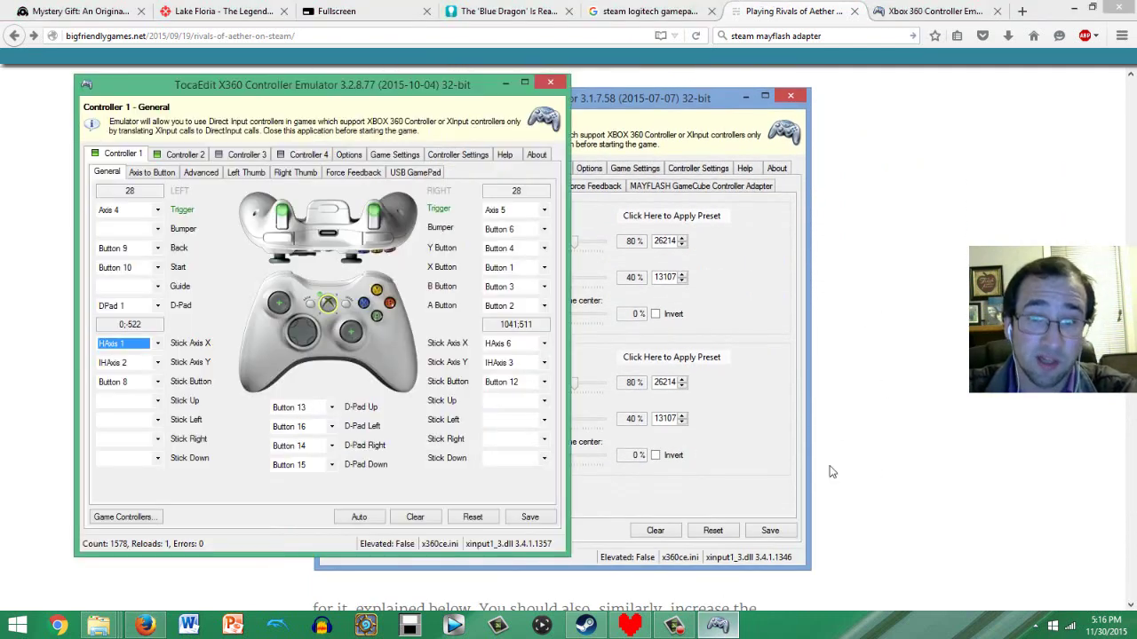
click(550, 83)
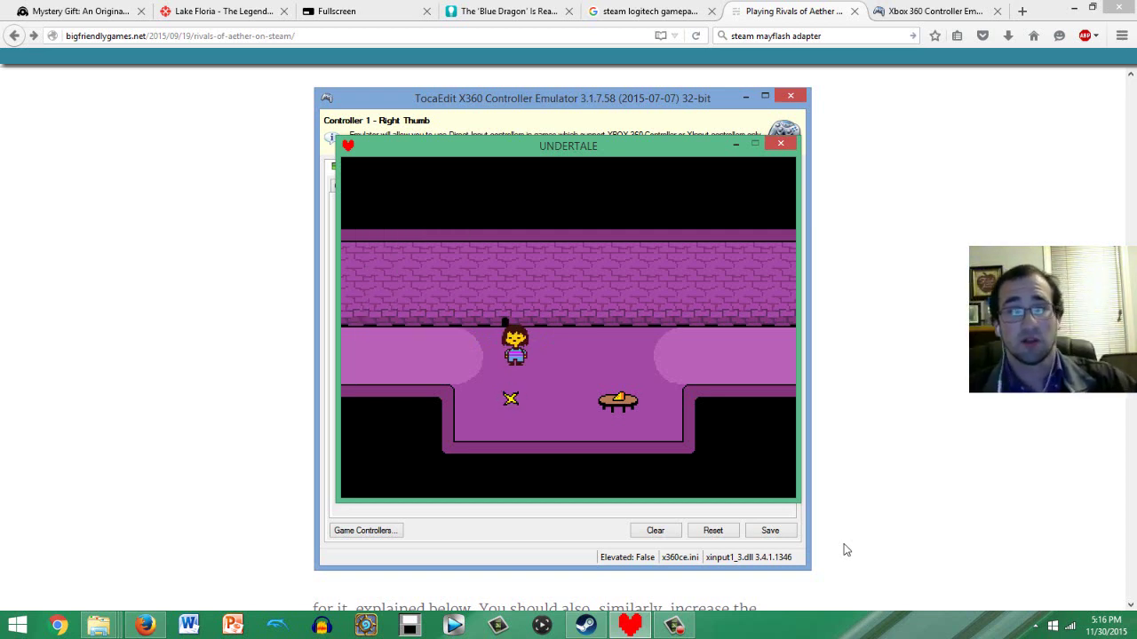
key(alt+Tab)
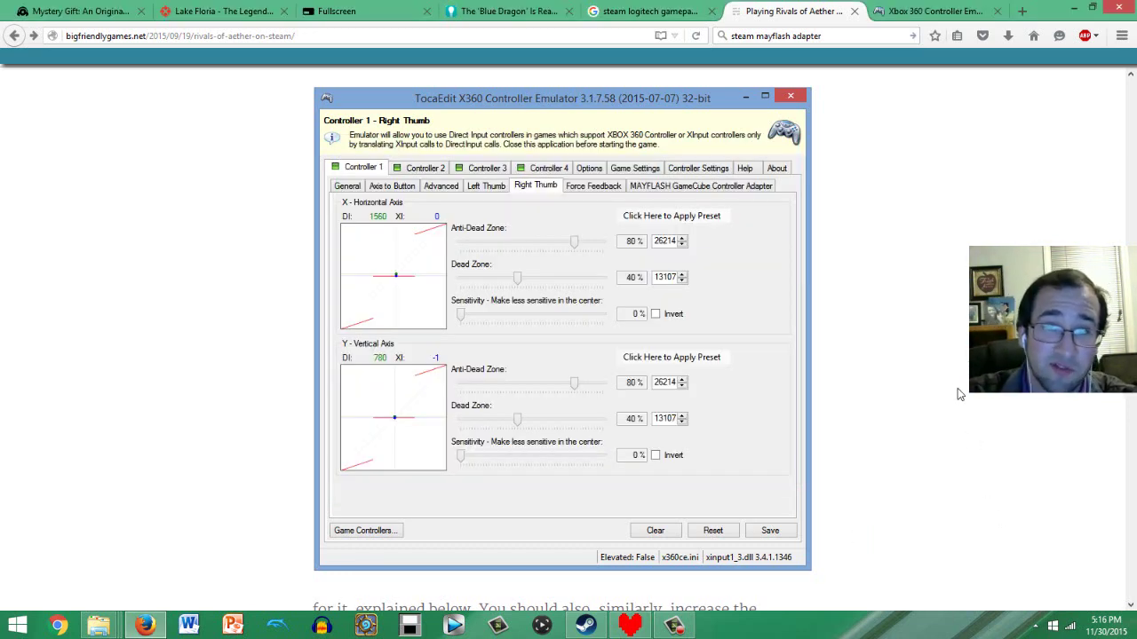
scroll(885, 327, down, 5)
scroll(885, 327, up, 5)
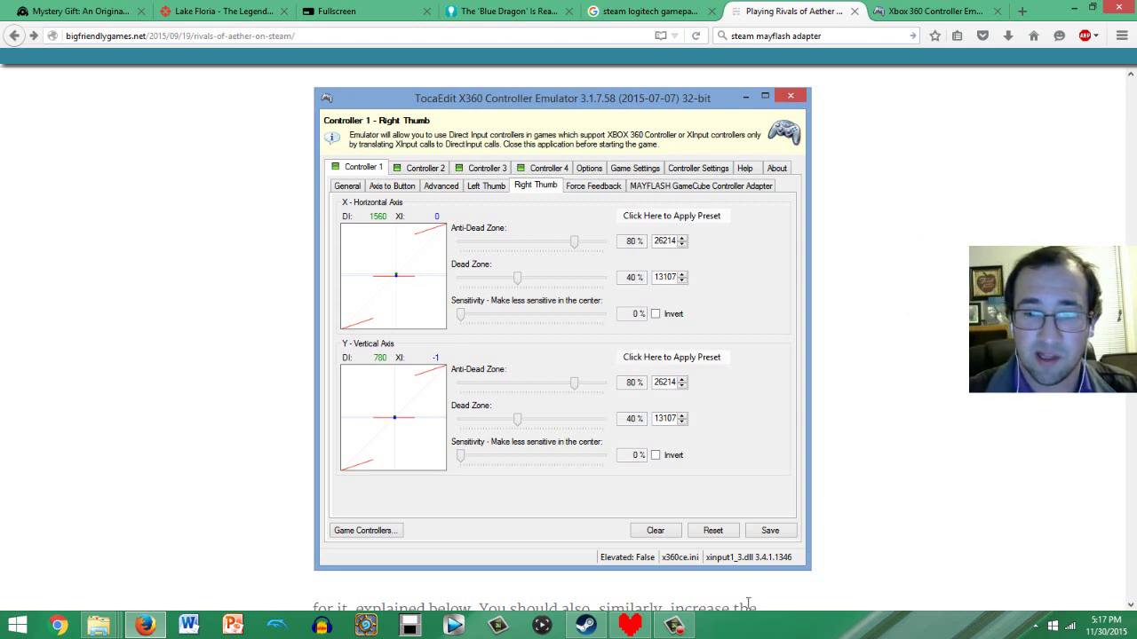
click(682, 627)
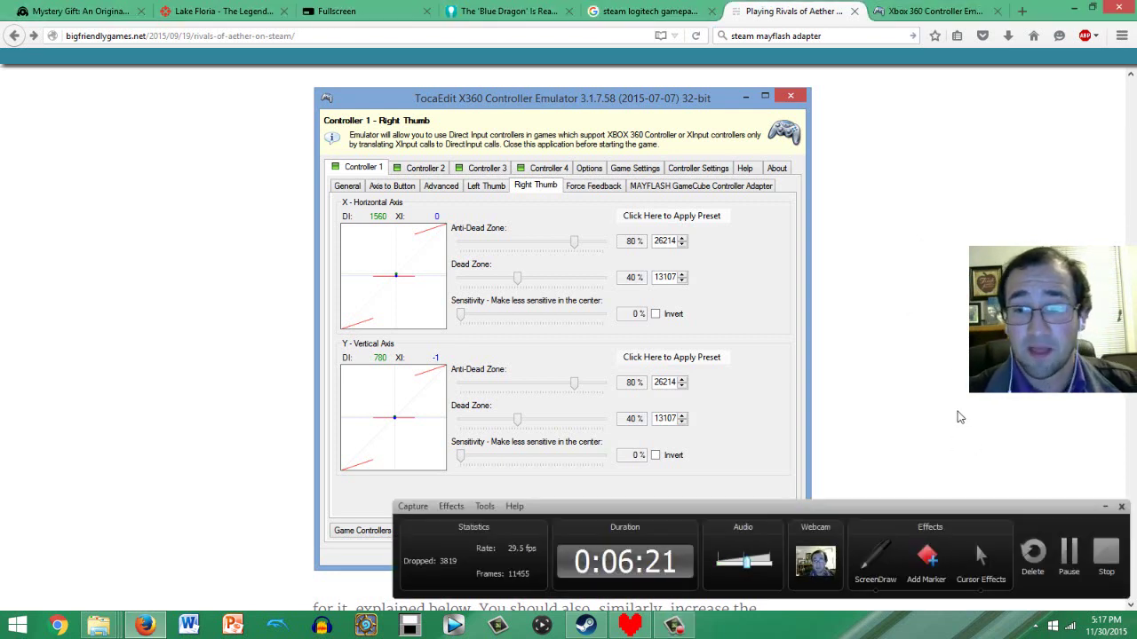